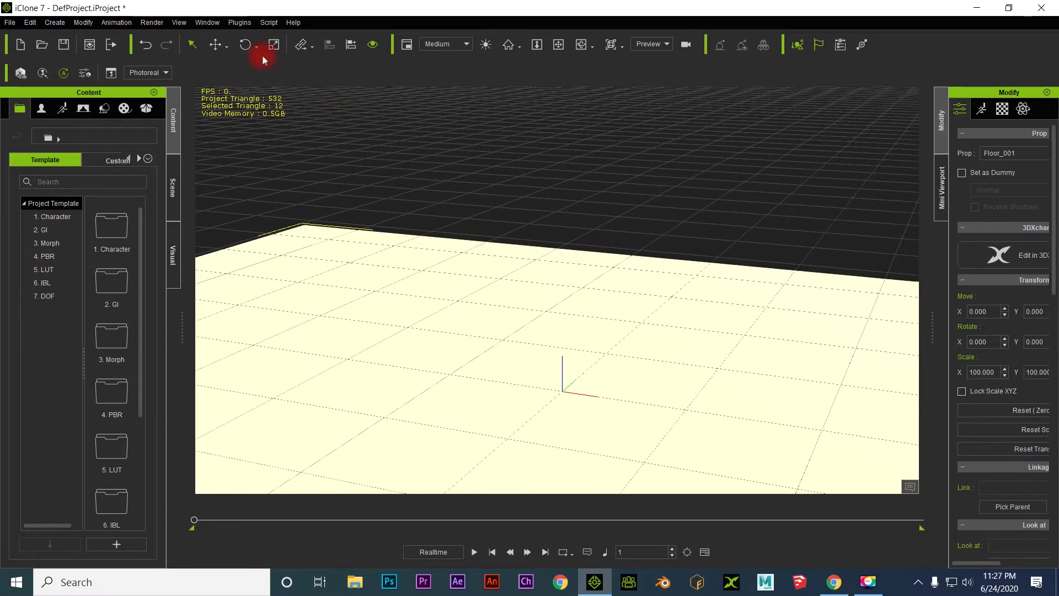
- Scale the floor up uniformly to about 1212
click(273, 45)
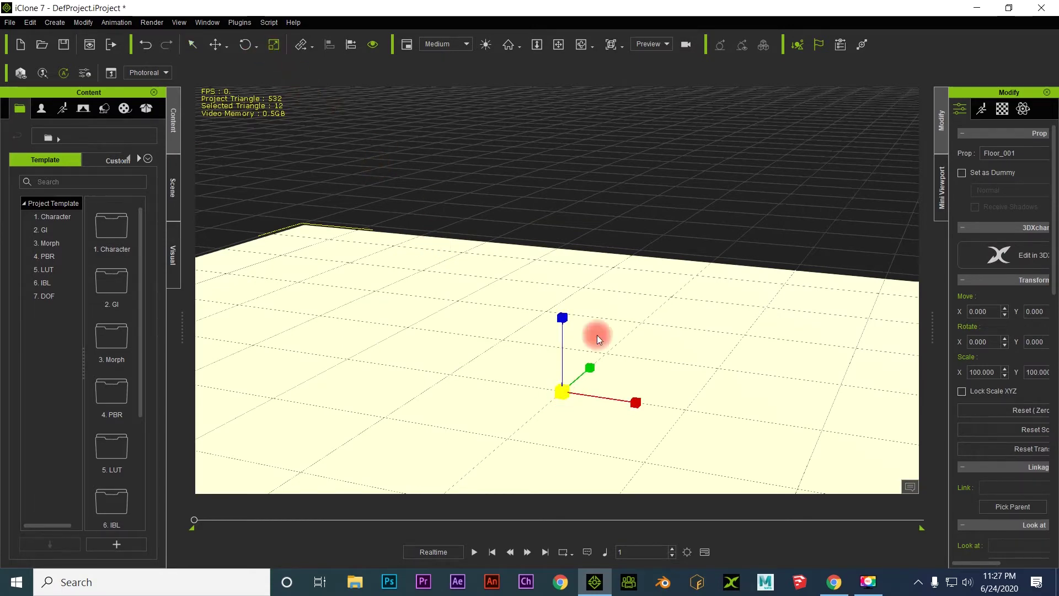
drag(597, 338, 644, 52)
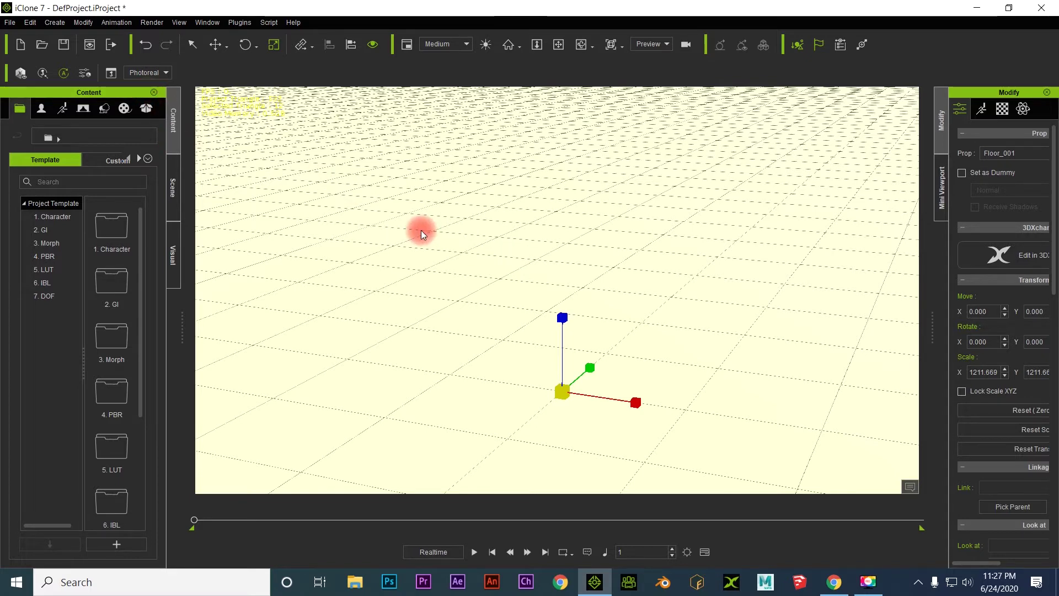
- Add a box primitive at the scene origin, view it from the front and turn off the grid
click(54, 22)
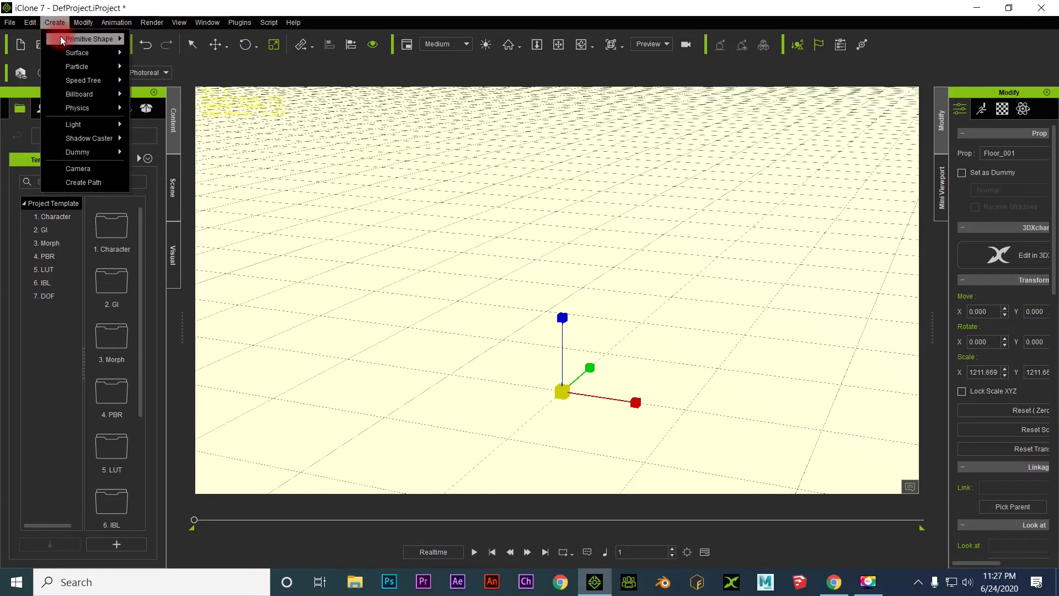
mouse_move(61, 38)
click(165, 42)
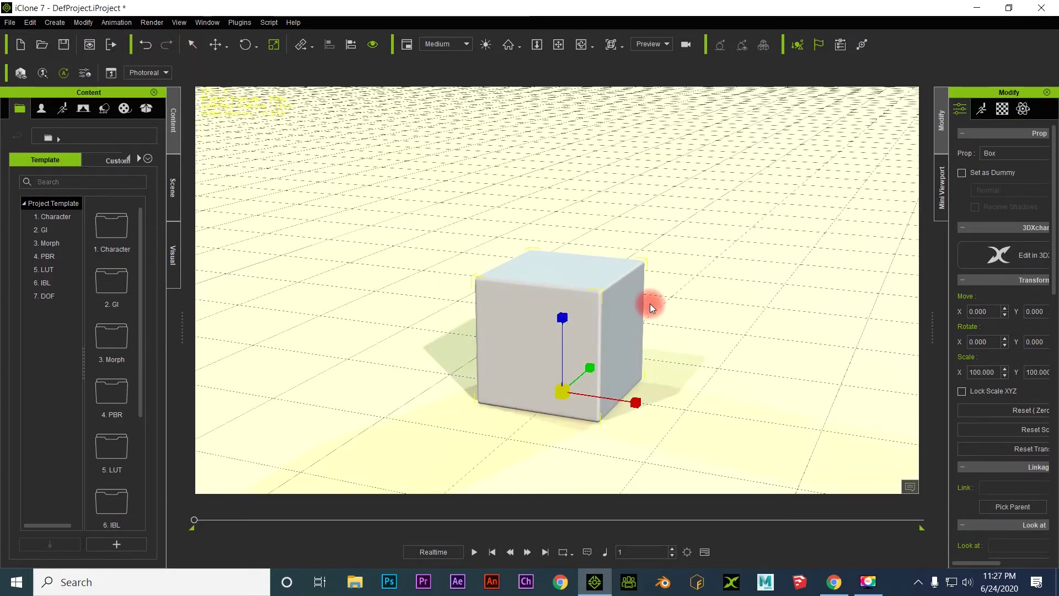
key(f)
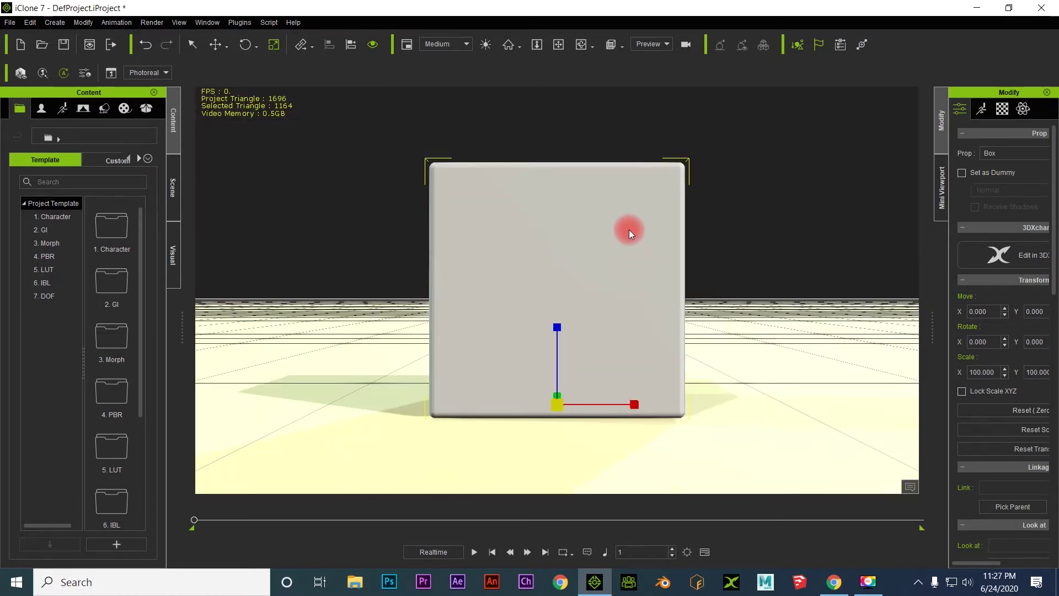
key(g)
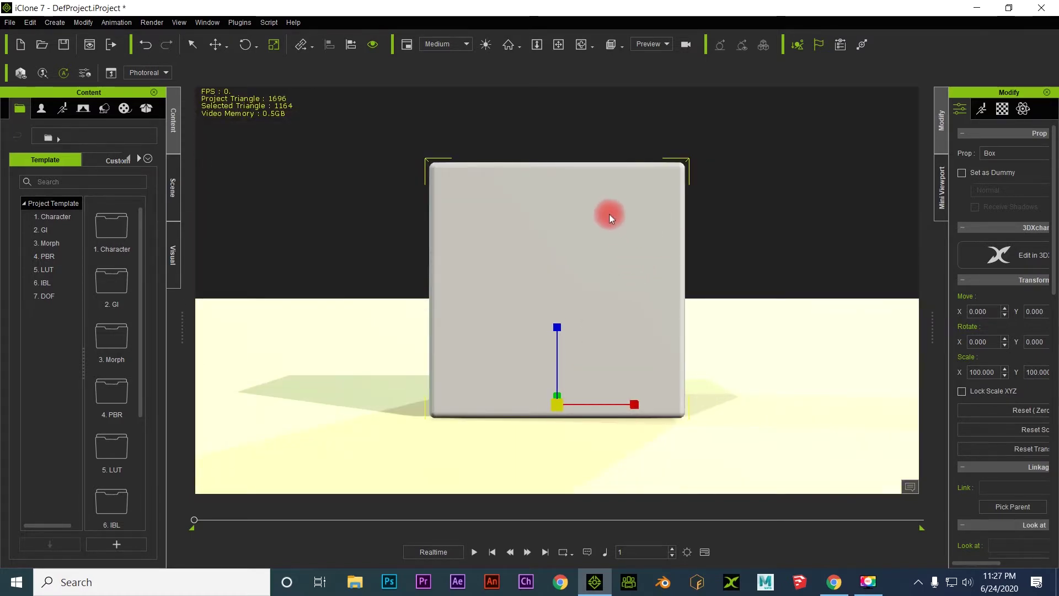
- Add a ball primitive and move it straight up onto the top face of the box
right_drag(605, 170, 629, 263)
scroll(608, 244, down, 5)
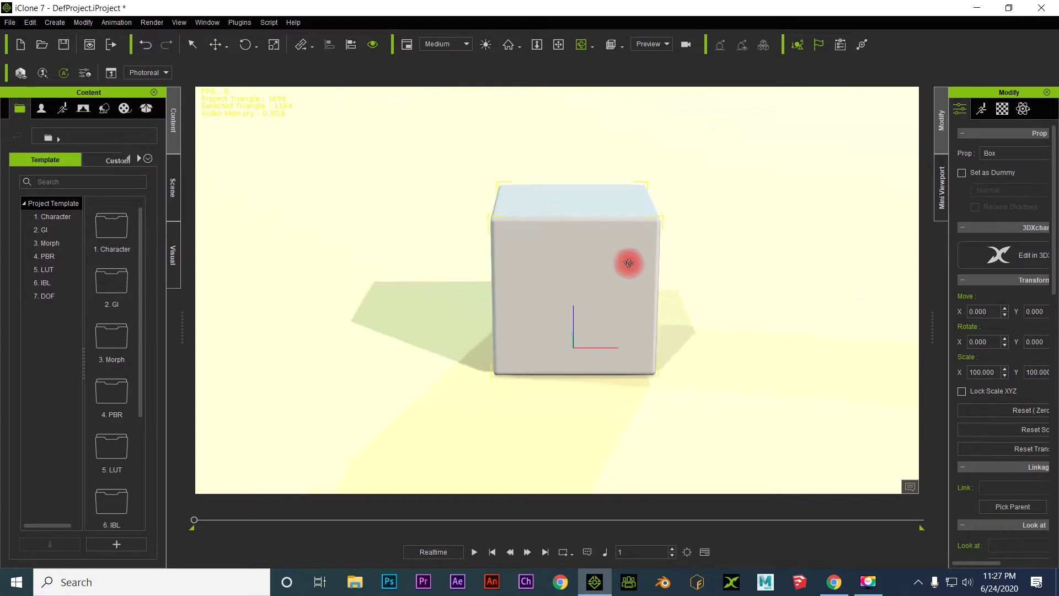
middle_drag(667, 324, 511, 338)
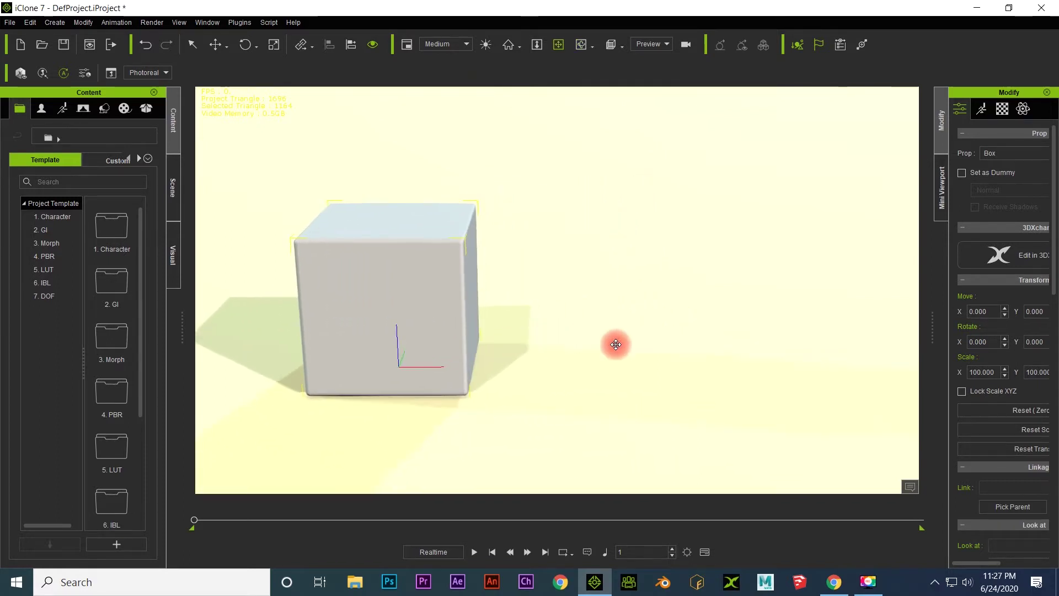
middle_drag(616, 345, 639, 346)
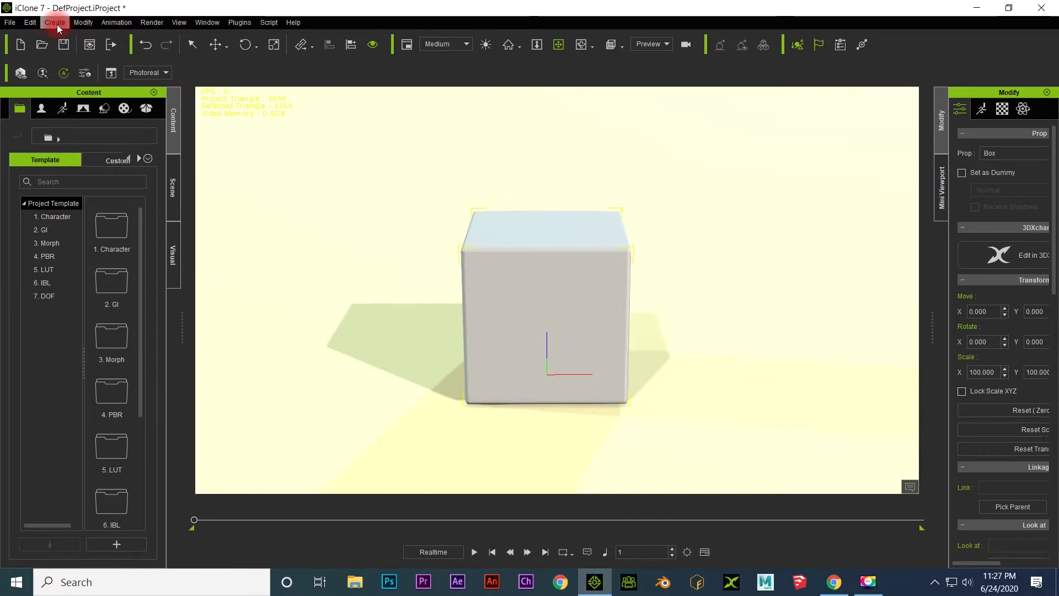
click(58, 24)
mouse_move(54, 38)
click(164, 55)
click(215, 46)
drag(551, 300, 545, 169)
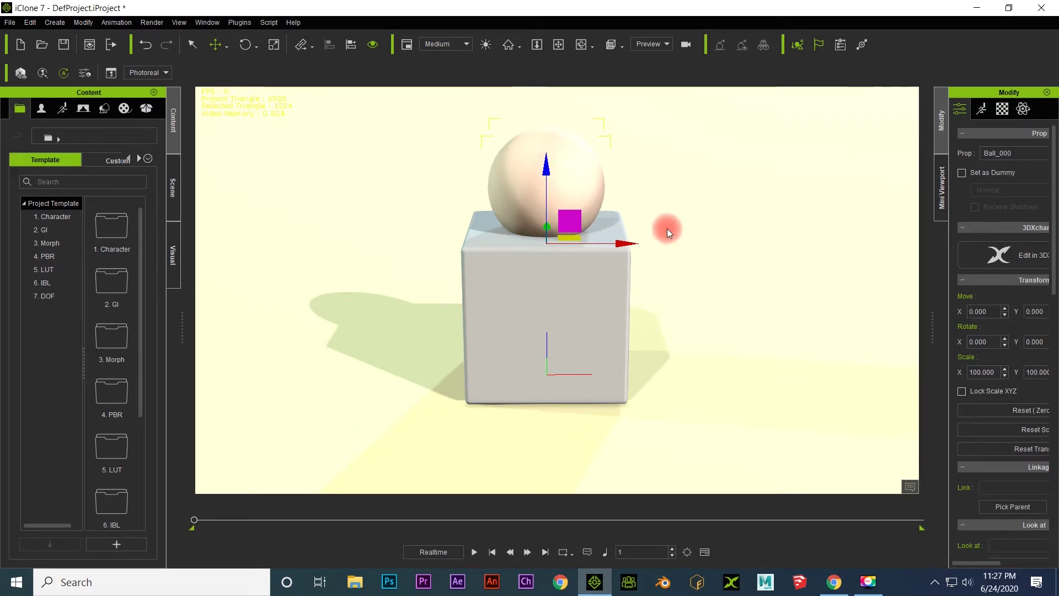
- Load the black-and-white soccer ball pattern image from the Desktop as the ball's Base Color texture
click(1002, 109)
click(1025, 205)
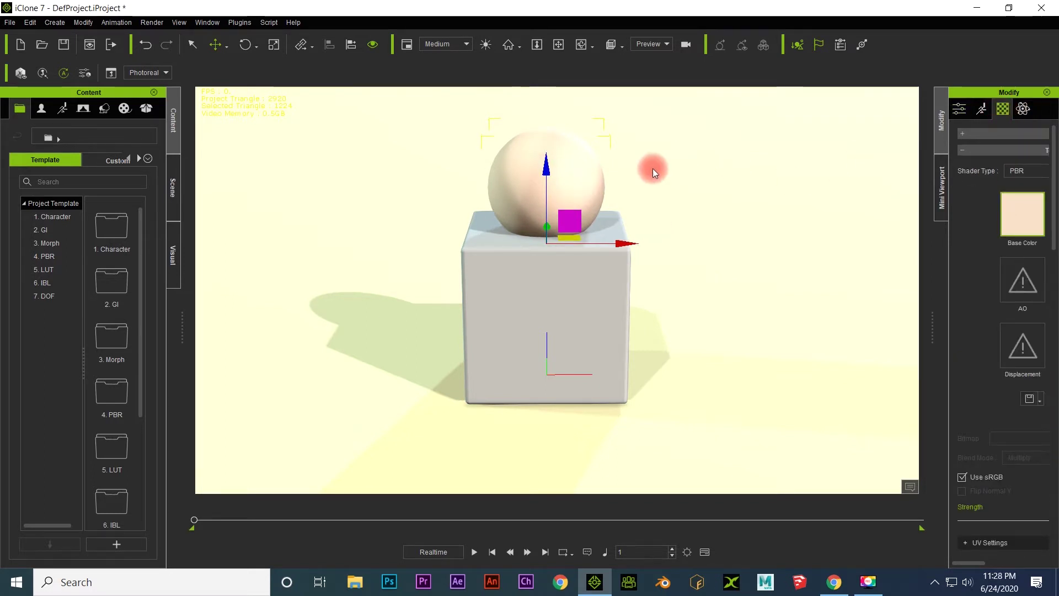
click(1024, 224)
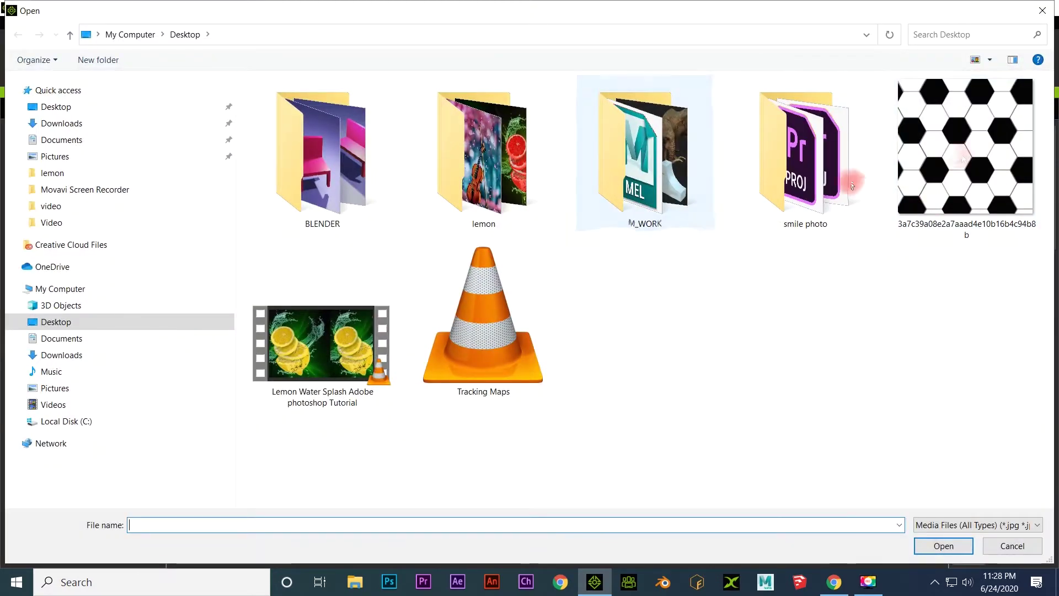
double_click(1024, 223)
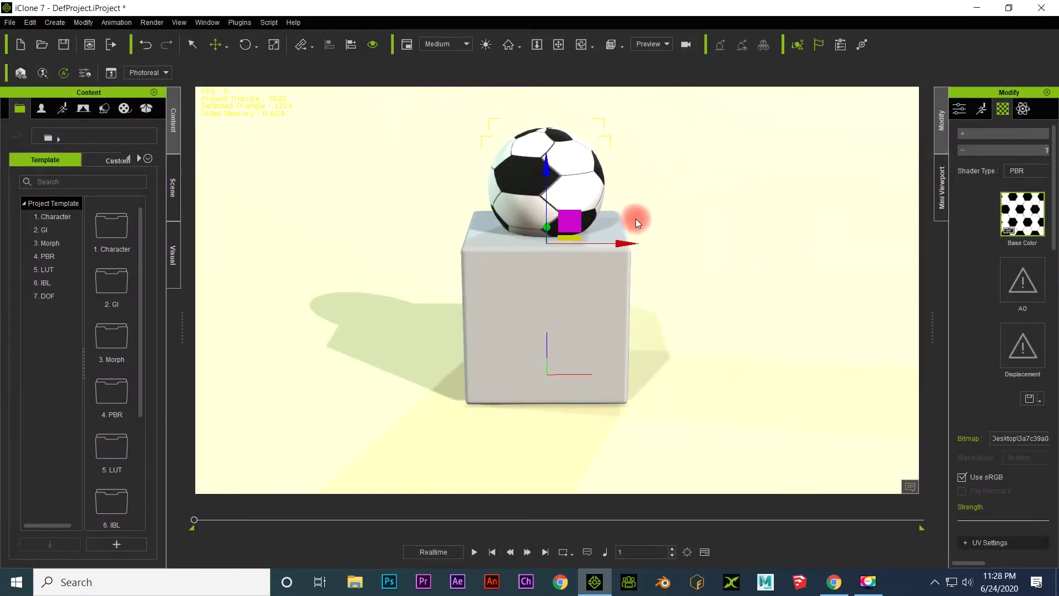
- Hide the floor prop through the scene's prop list
click(663, 319)
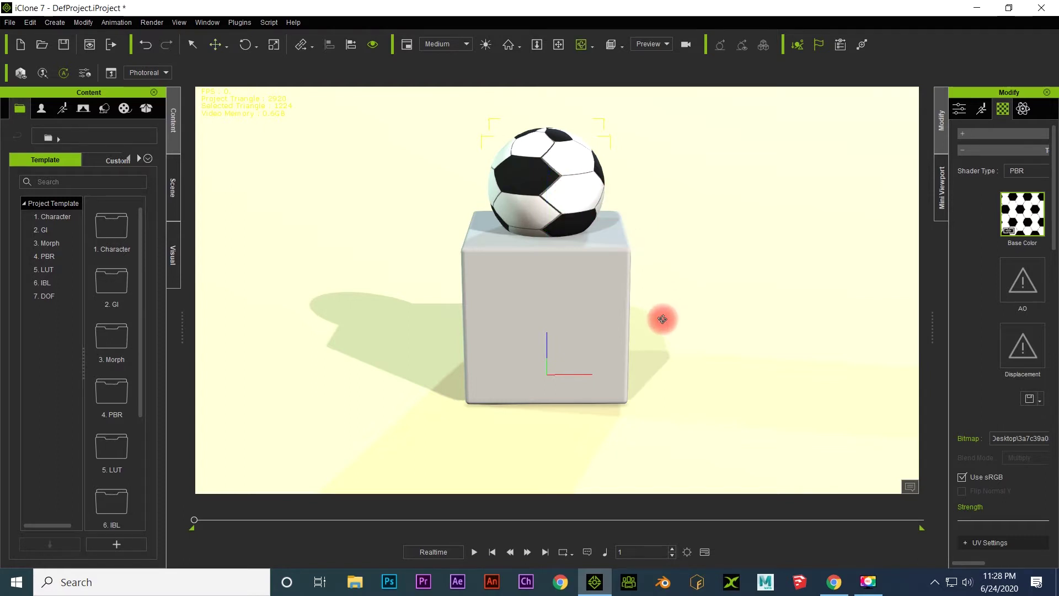
right_drag(663, 319, 672, 350)
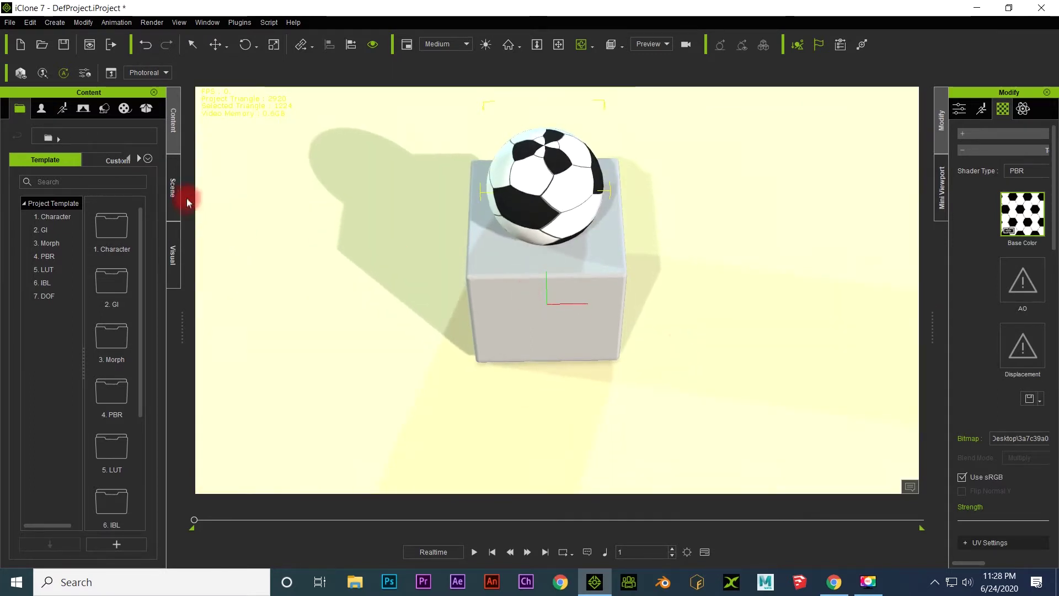
click(173, 190)
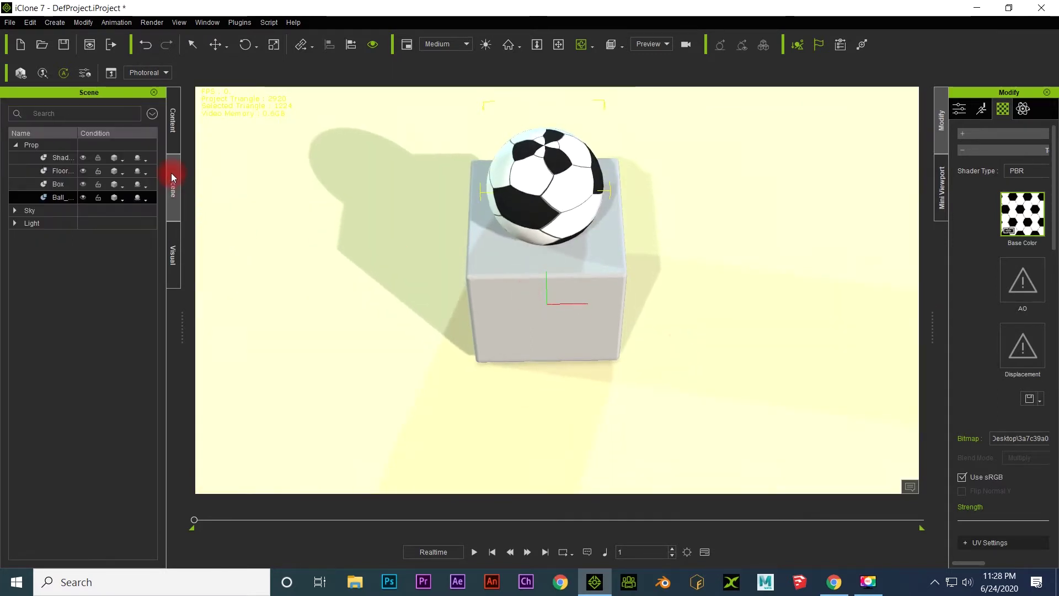
click(62, 171)
click(82, 171)
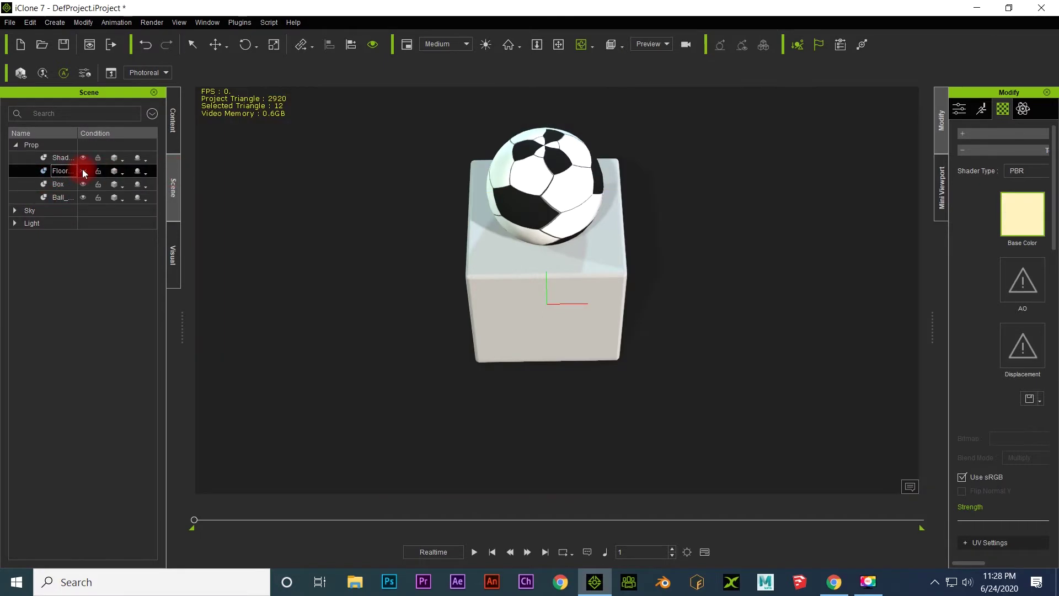
- Raise the ball slightly along its vertical axis so it rests on the box without sinking in, and clear the selection
right_drag(609, 338, 589, 244)
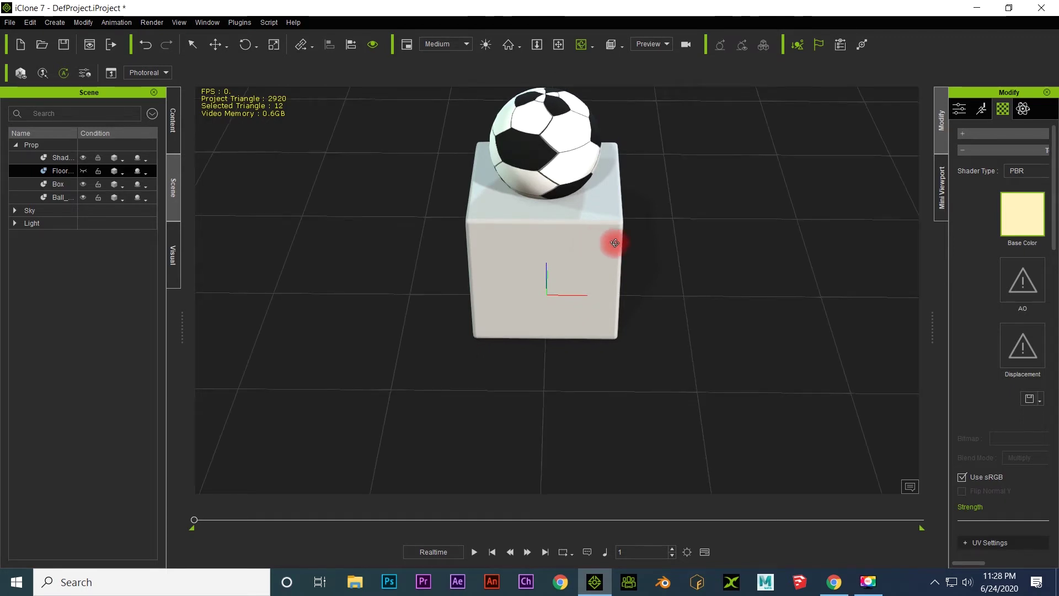
middle_drag(630, 262, 613, 360)
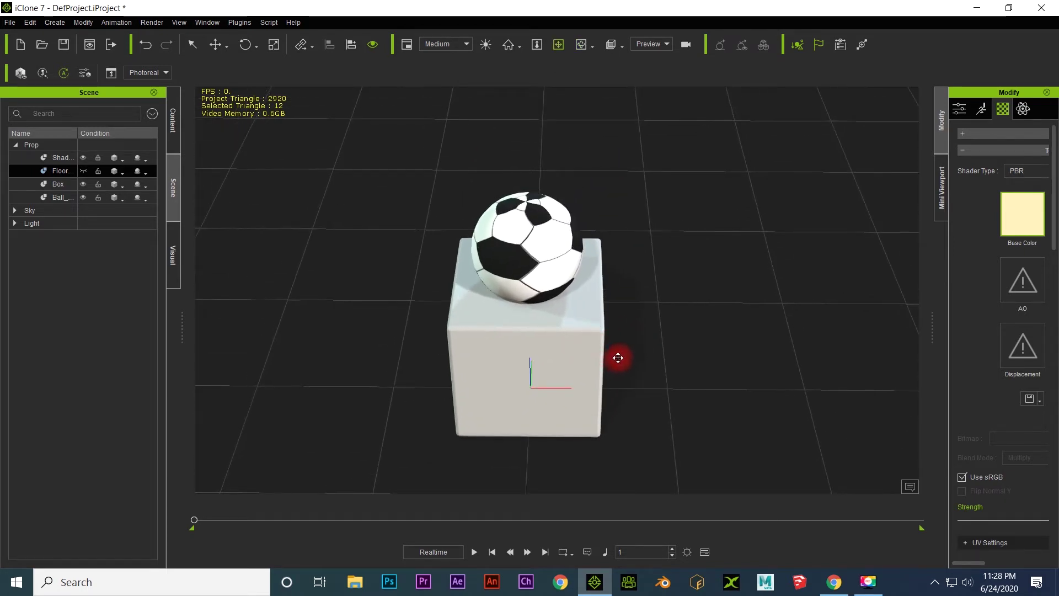
right_drag(618, 358, 622, 279)
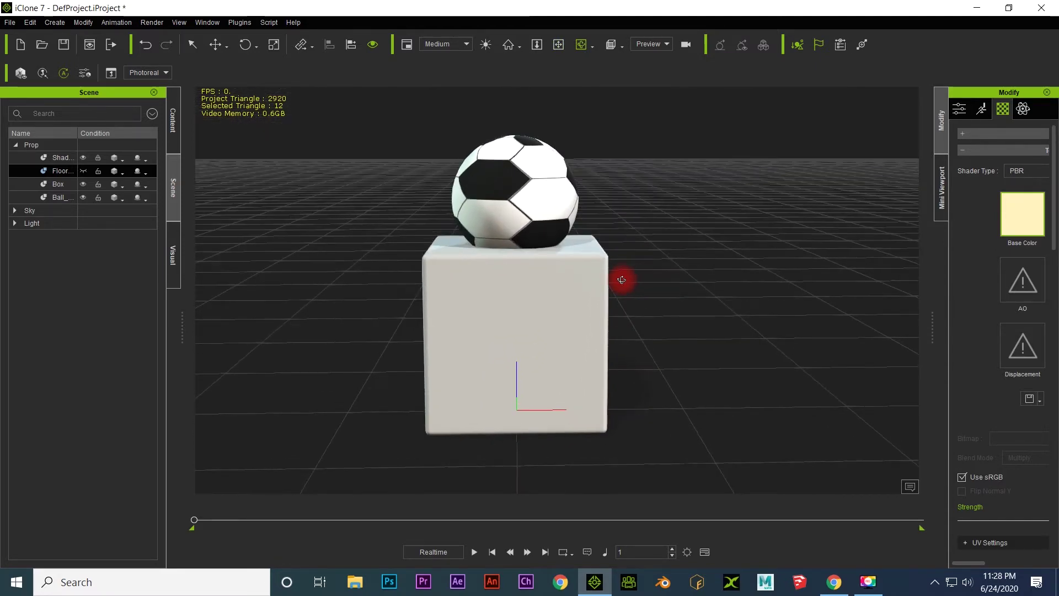
click(535, 189)
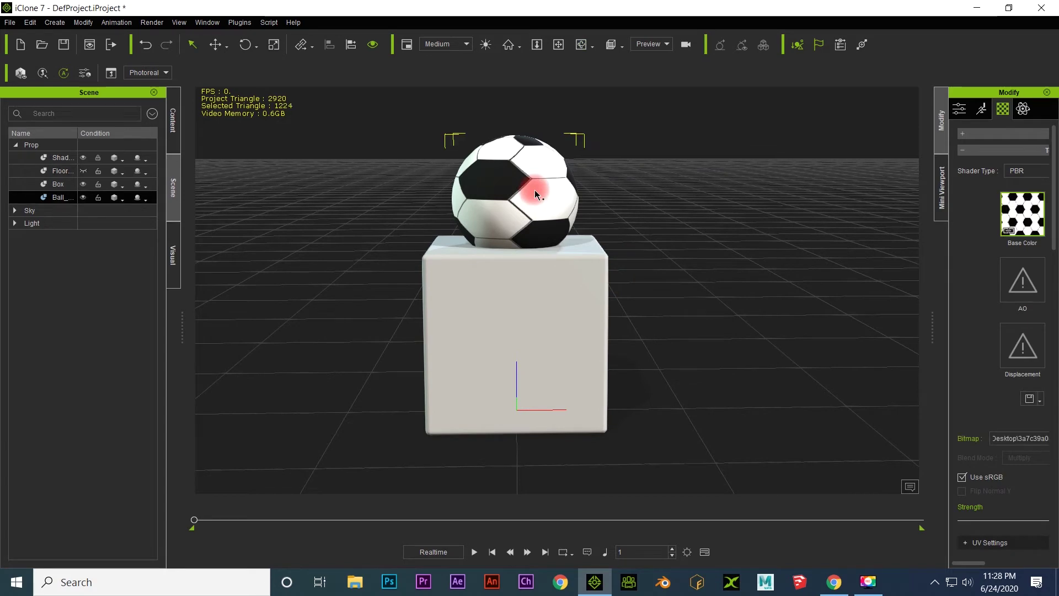
key(w)
drag(516, 182, 514, 165)
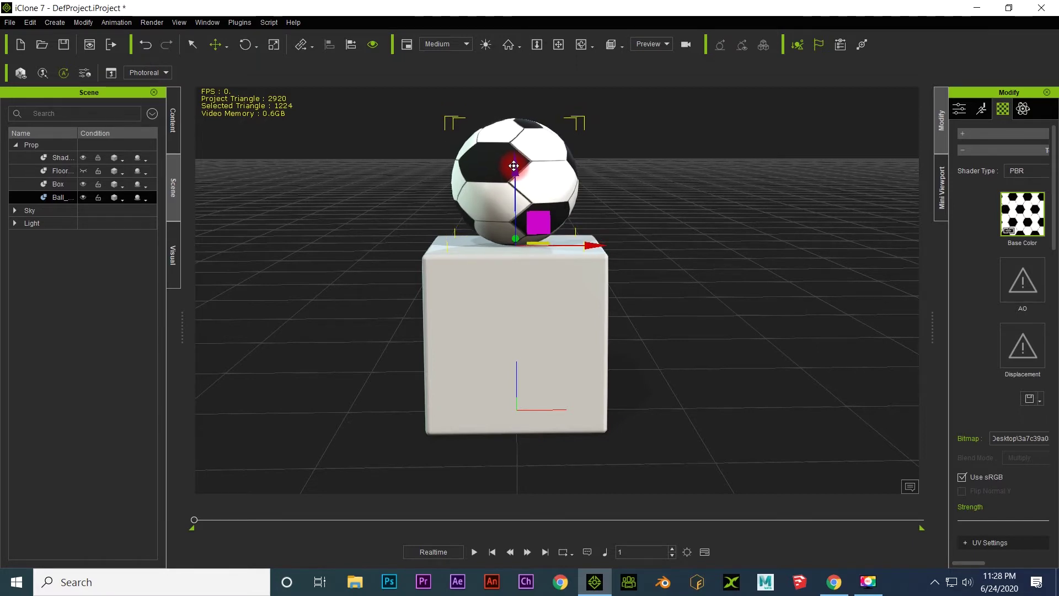
right_drag(621, 239, 685, 279)
click(685, 279)
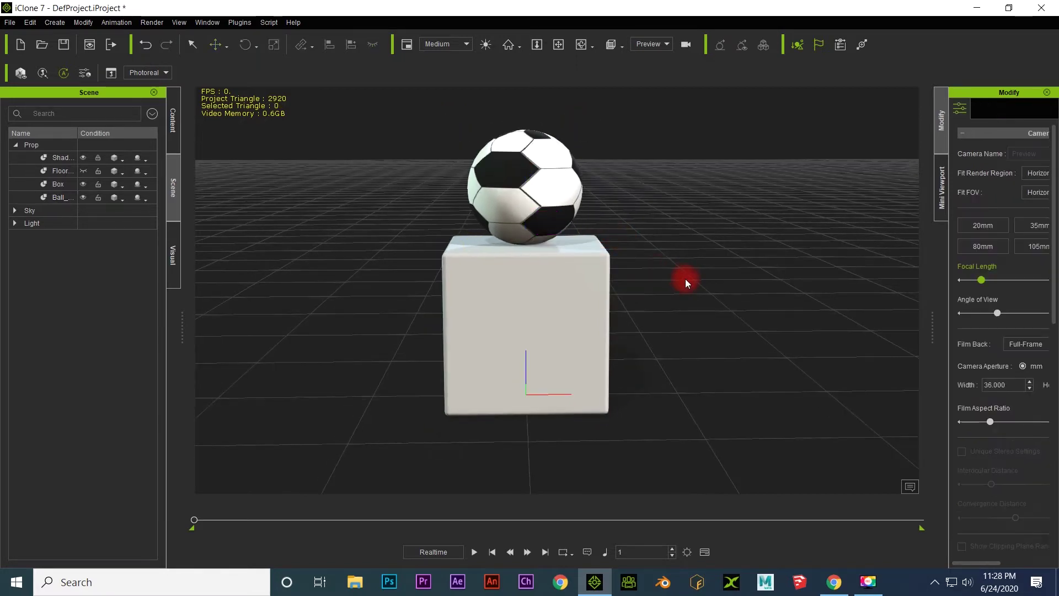
- At frame 200, move the box along the X axis to about 282.5
right_drag(564, 301, 434, 316)
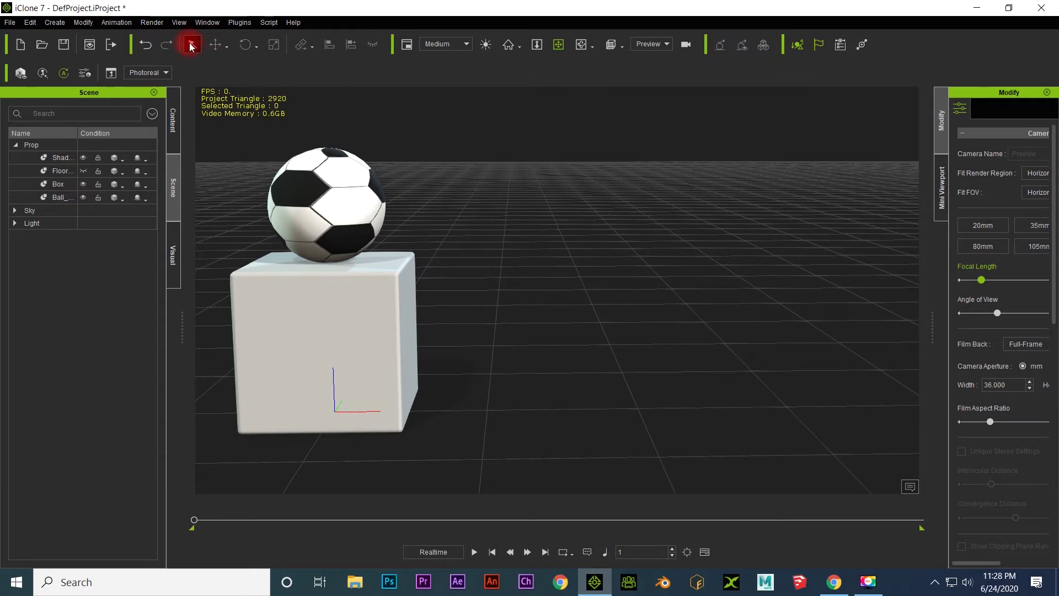
click(359, 338)
click(216, 51)
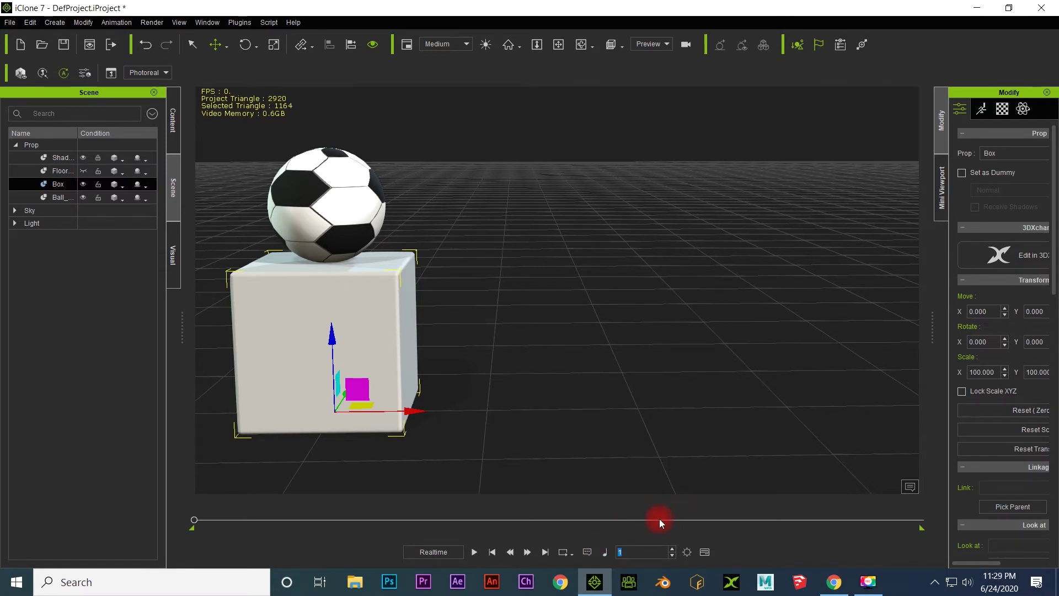
text(200)
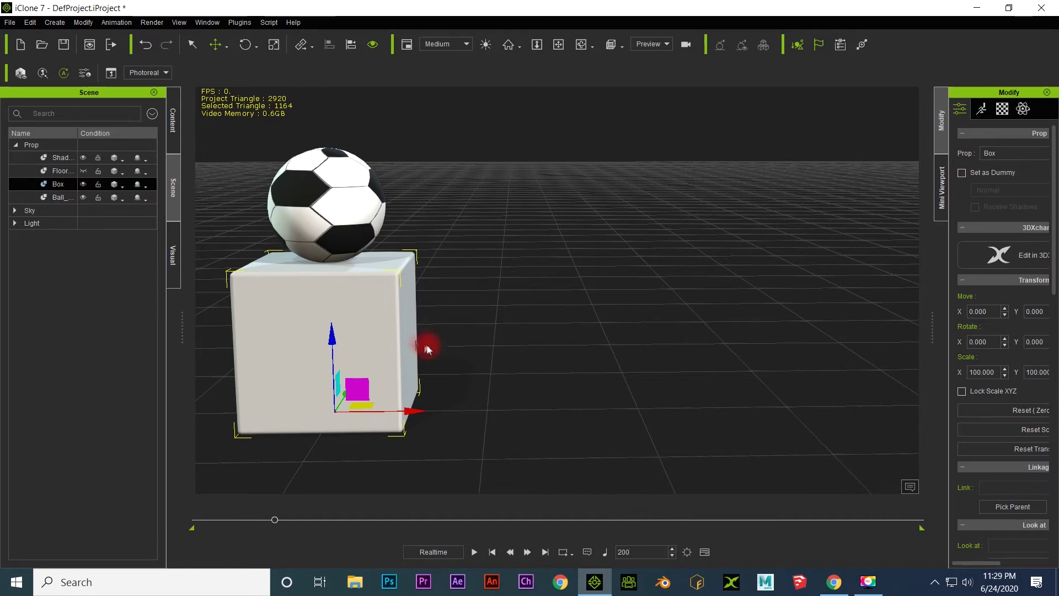
drag(416, 410, 841, 403)
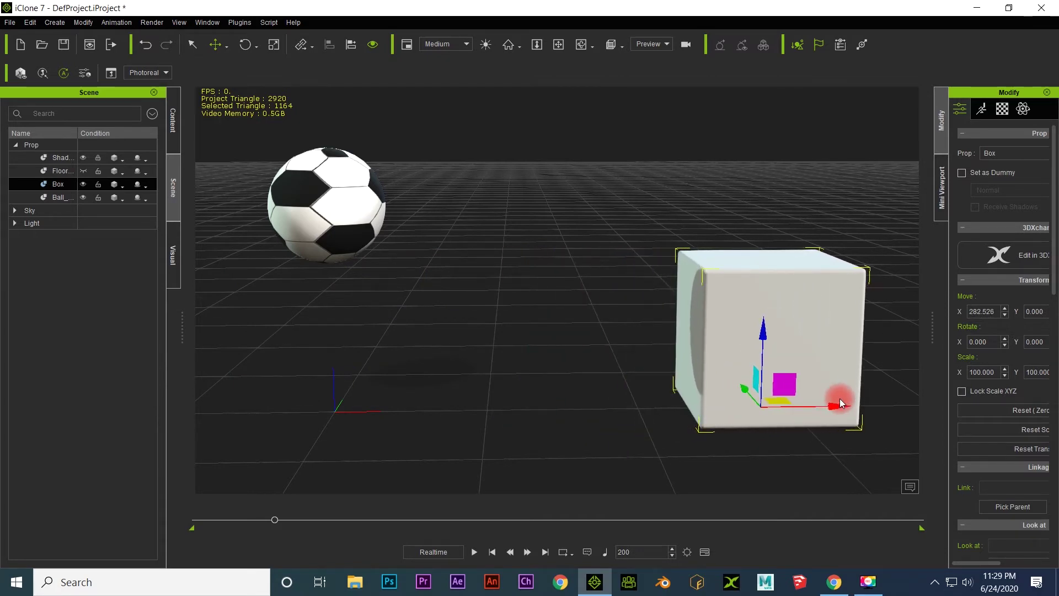
- Rotate the box about its vertical axis at frame 200
click(245, 46)
click(708, 429)
drag(704, 423, 781, 406)
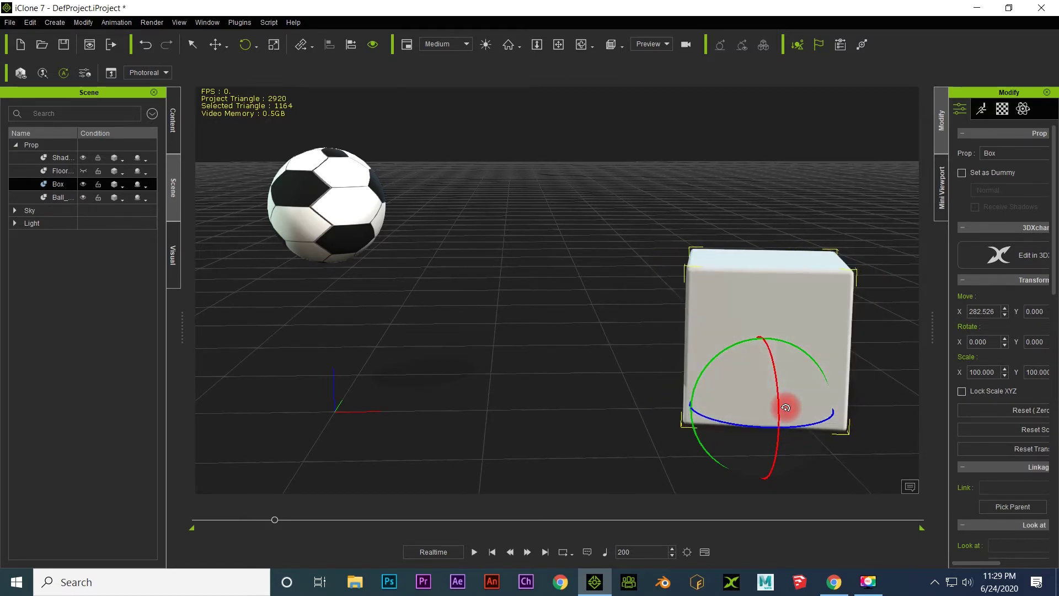
- Play the animation from the first frame to check the box's movement and rotation, and return to the start
click(526, 551)
click(480, 554)
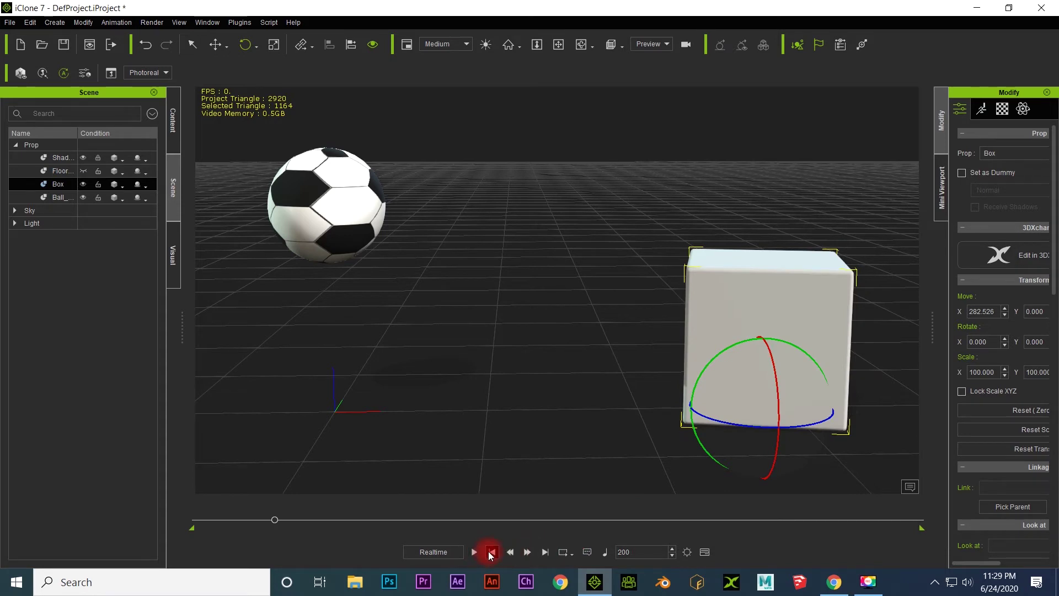
click(492, 552)
click(474, 552)
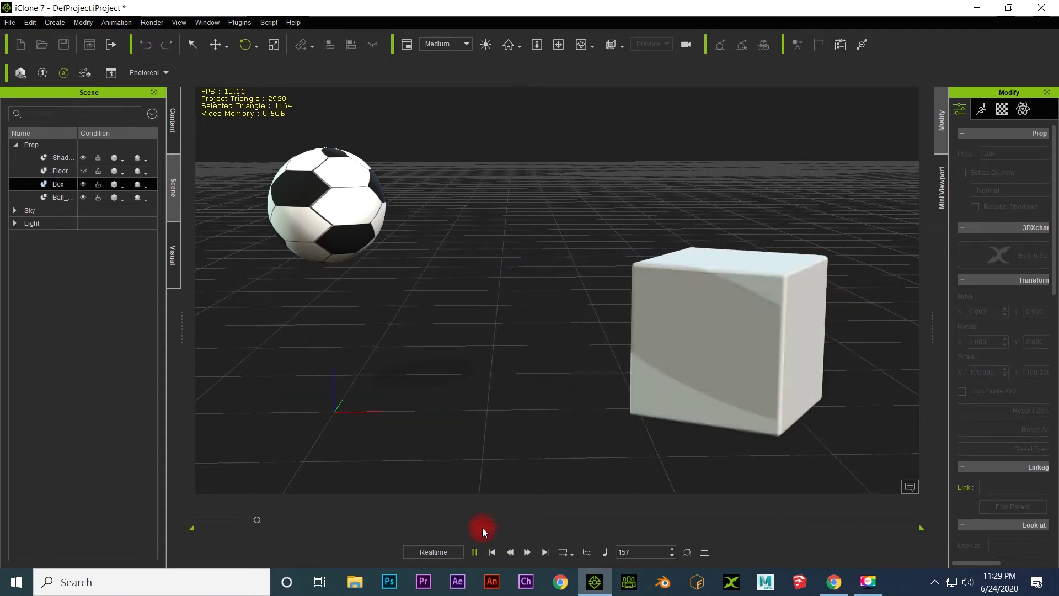
click(476, 552)
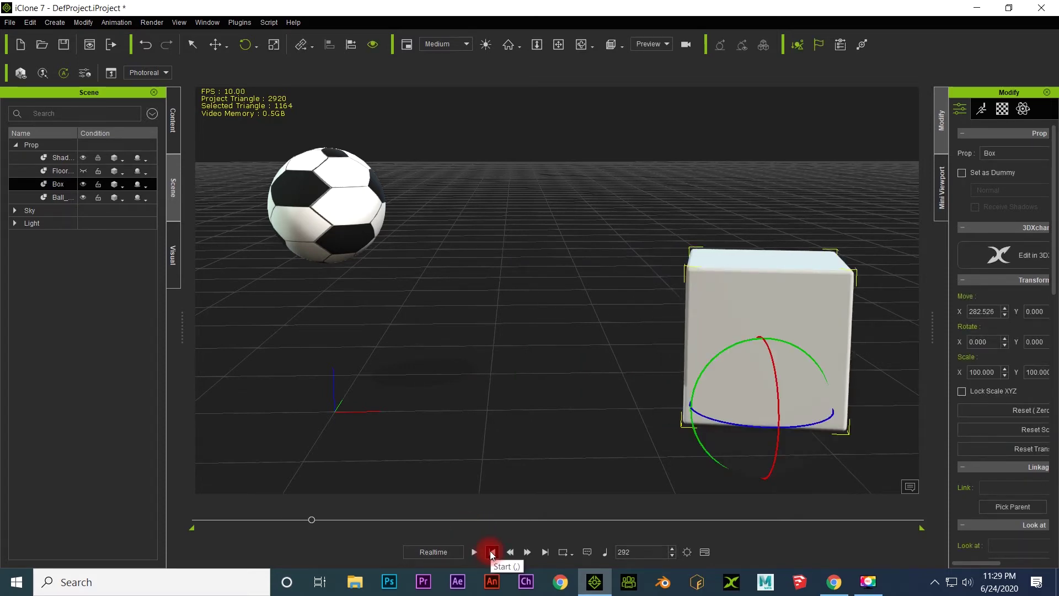
click(493, 553)
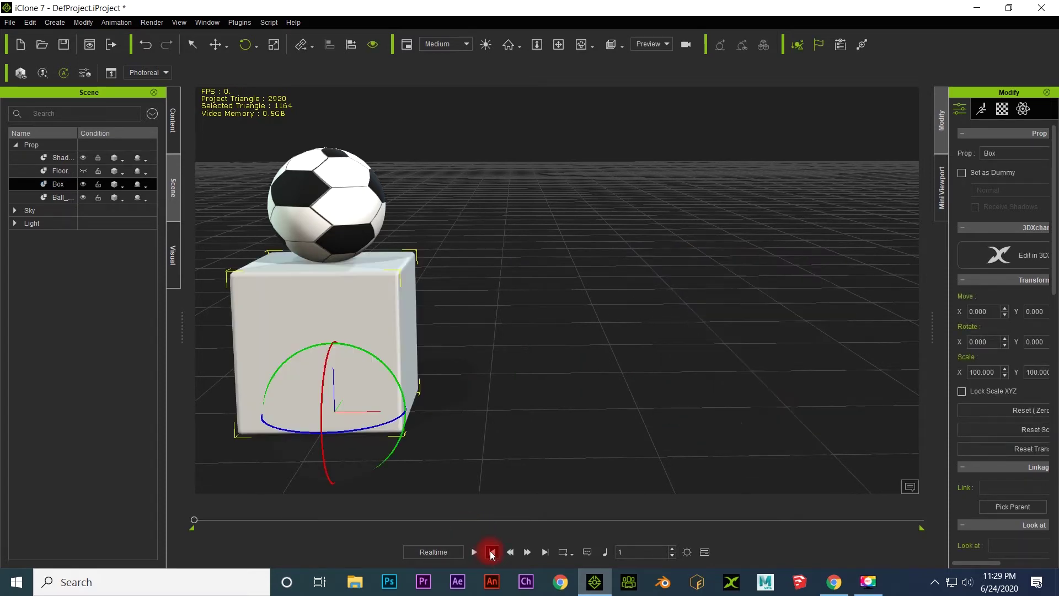
- Link the soccer ball to the box as its parent at the first frame
click(338, 193)
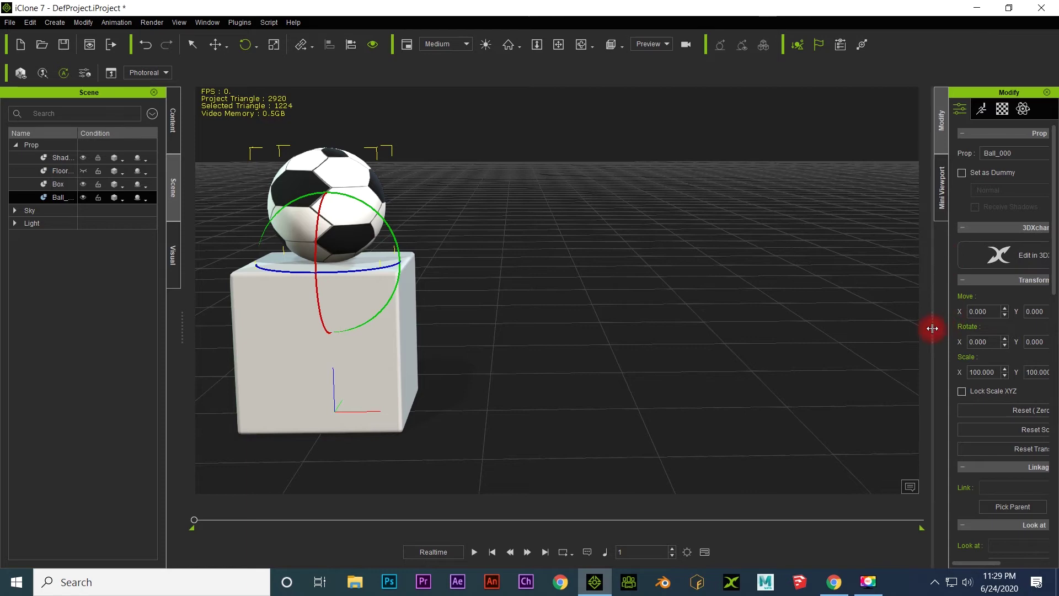
drag(933, 328, 891, 329)
drag(1054, 195, 1051, 237)
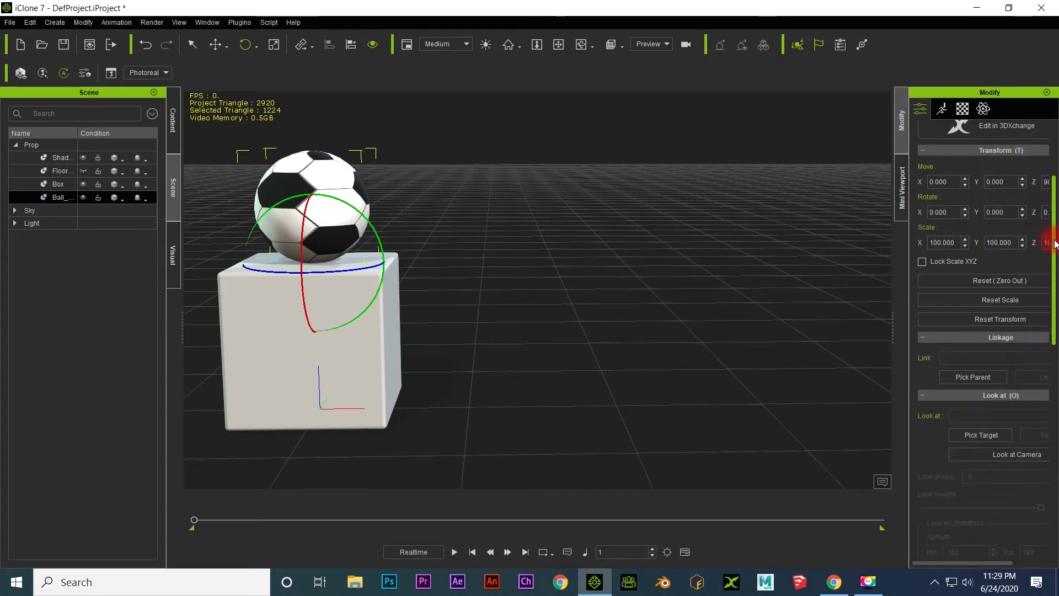
click(962, 378)
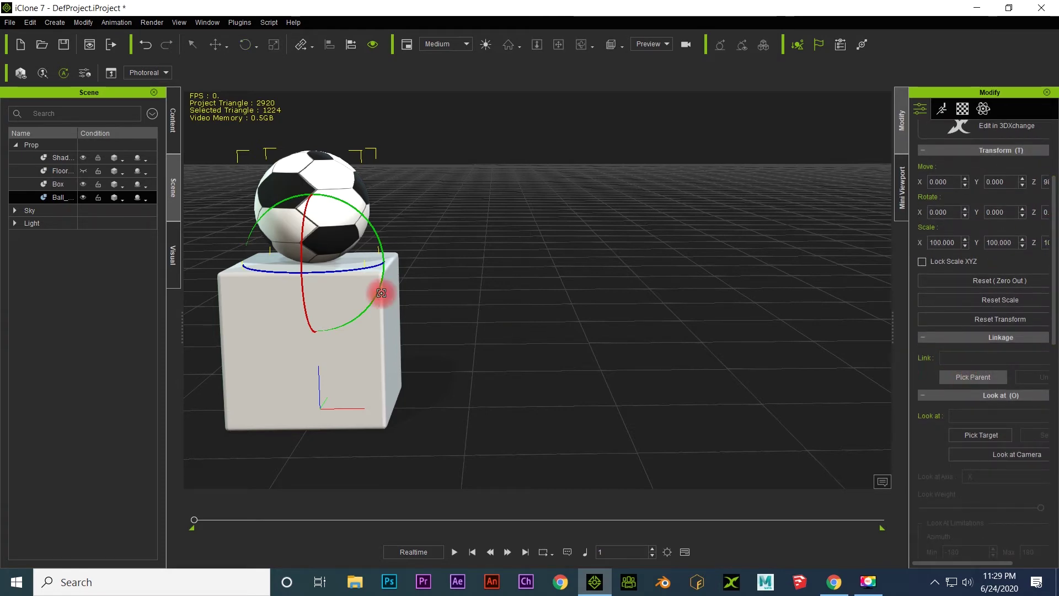
click(293, 297)
click(485, 509)
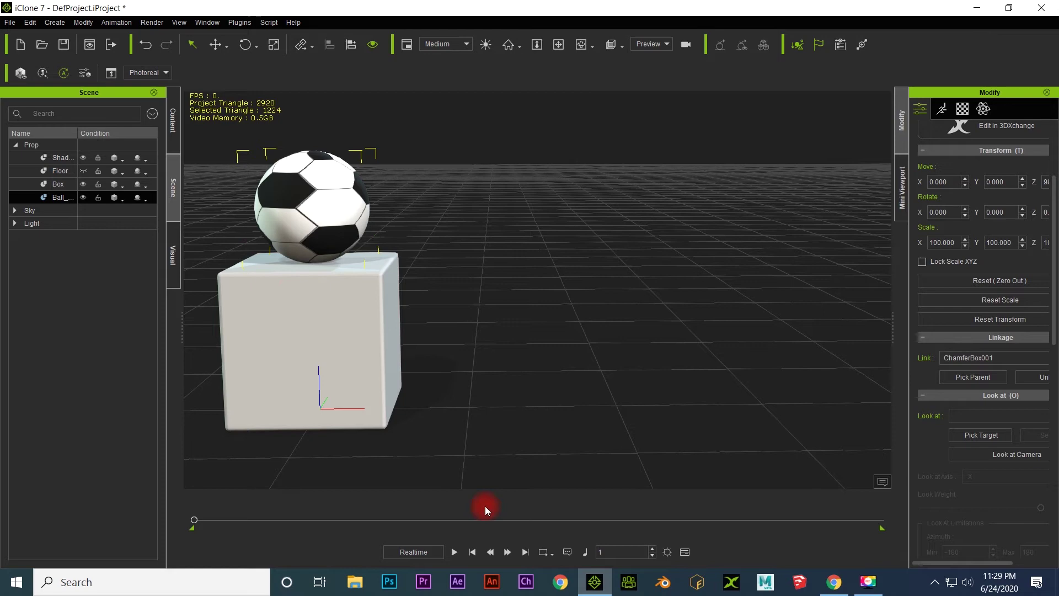
- Play the animation, then replay it from the first frame to check how the linked ball follows the box
click(455, 552)
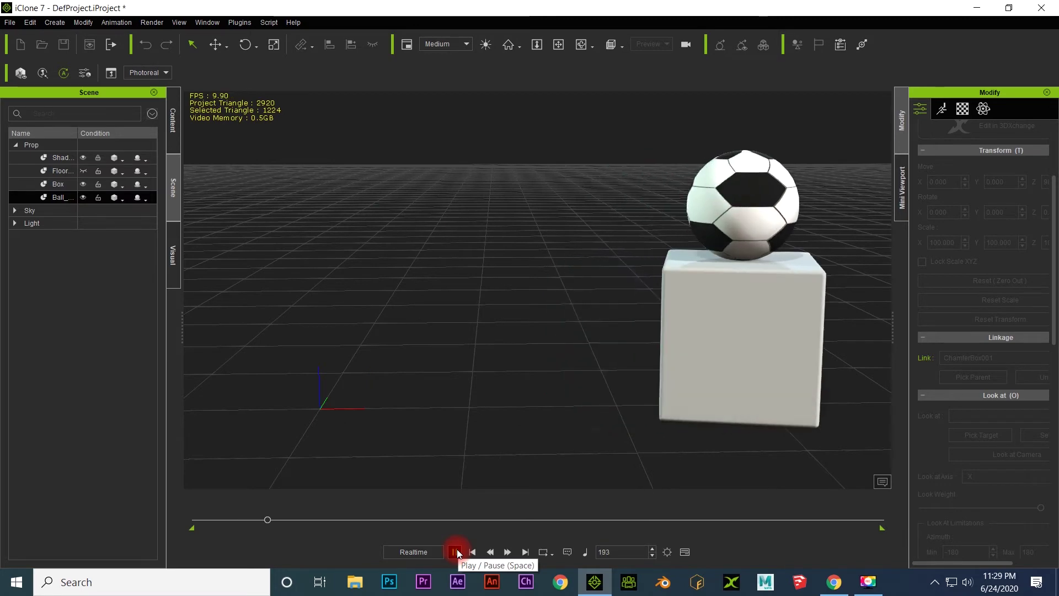
click(471, 552)
click(453, 551)
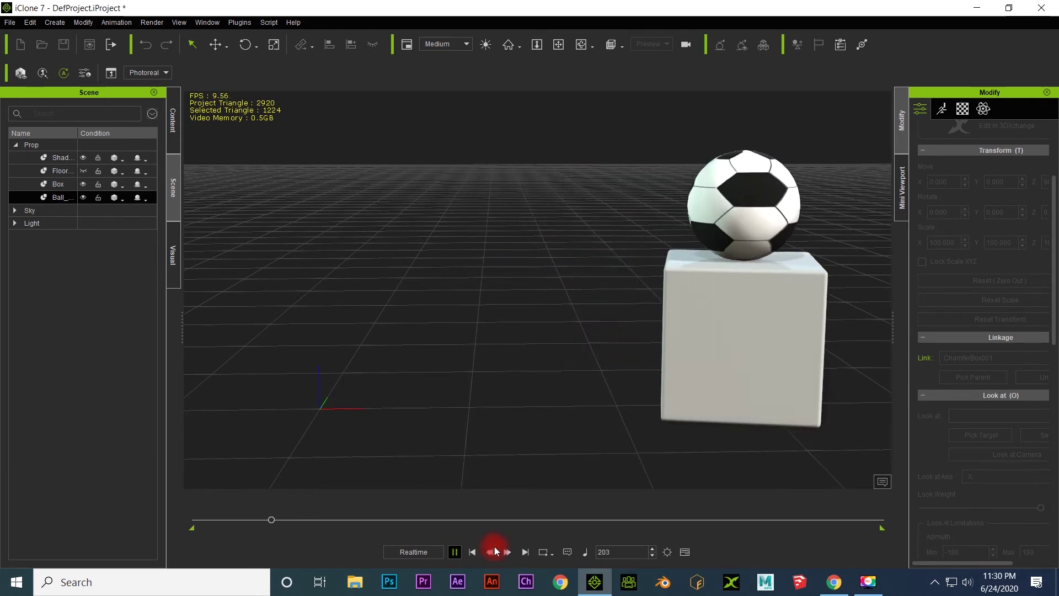
- Go to frame 200 and unlink the soccer ball from its parent box
click(615, 551)
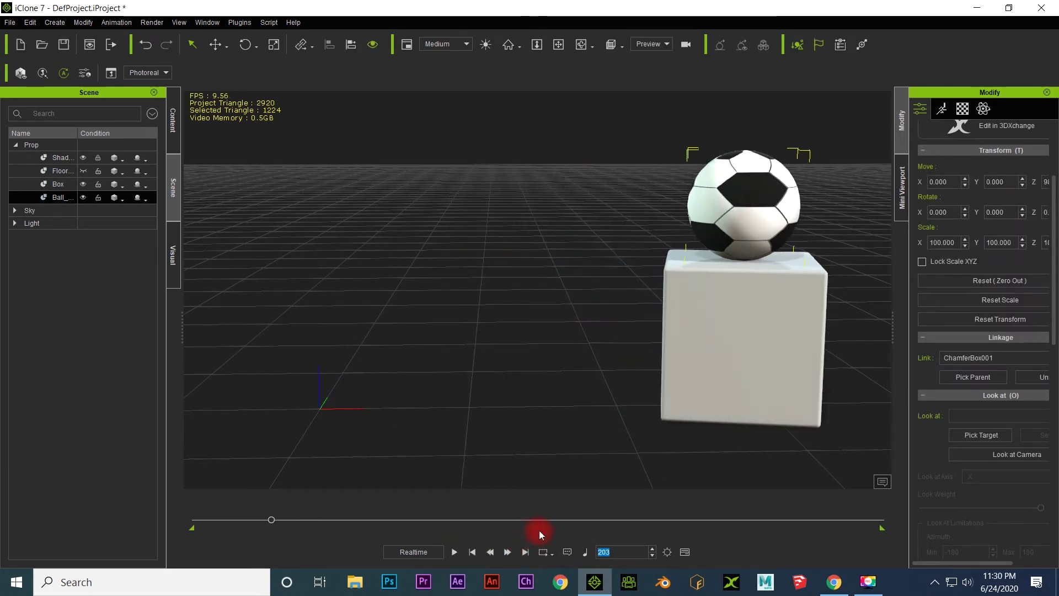
text(2)
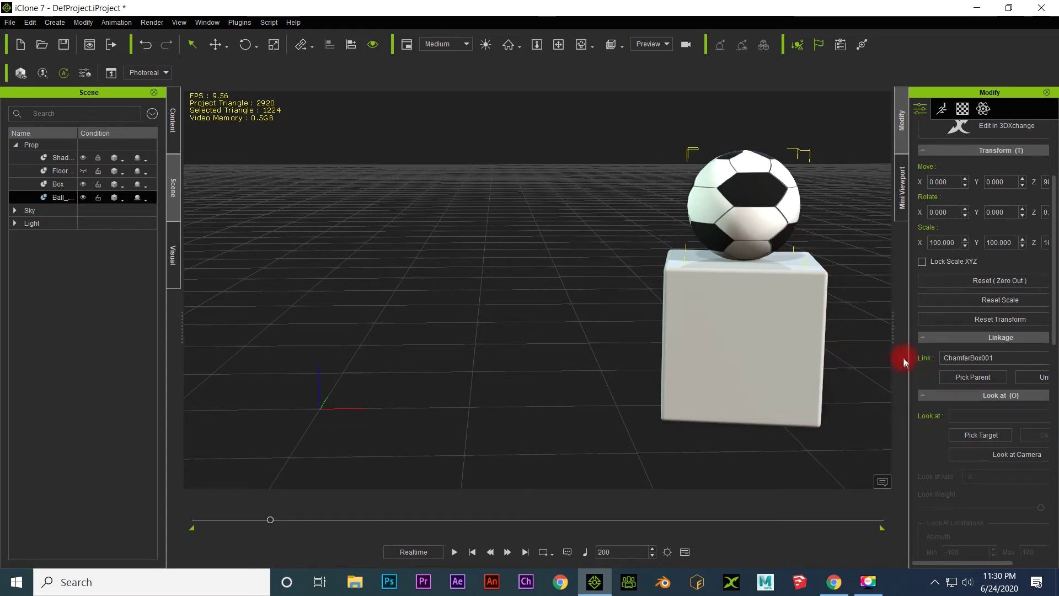
click(884, 330)
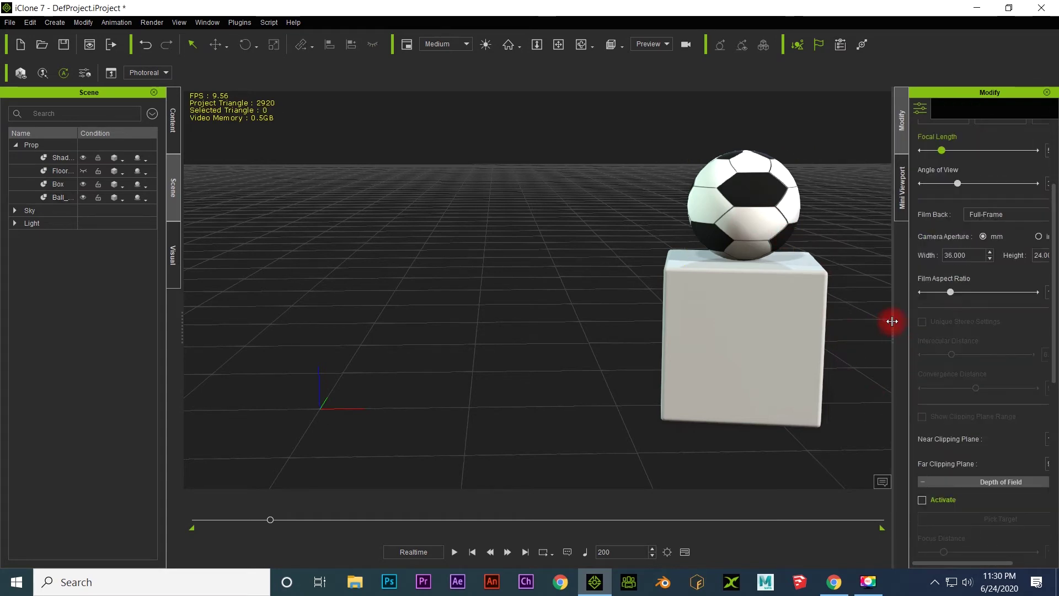
drag(892, 321, 848, 317)
click(705, 224)
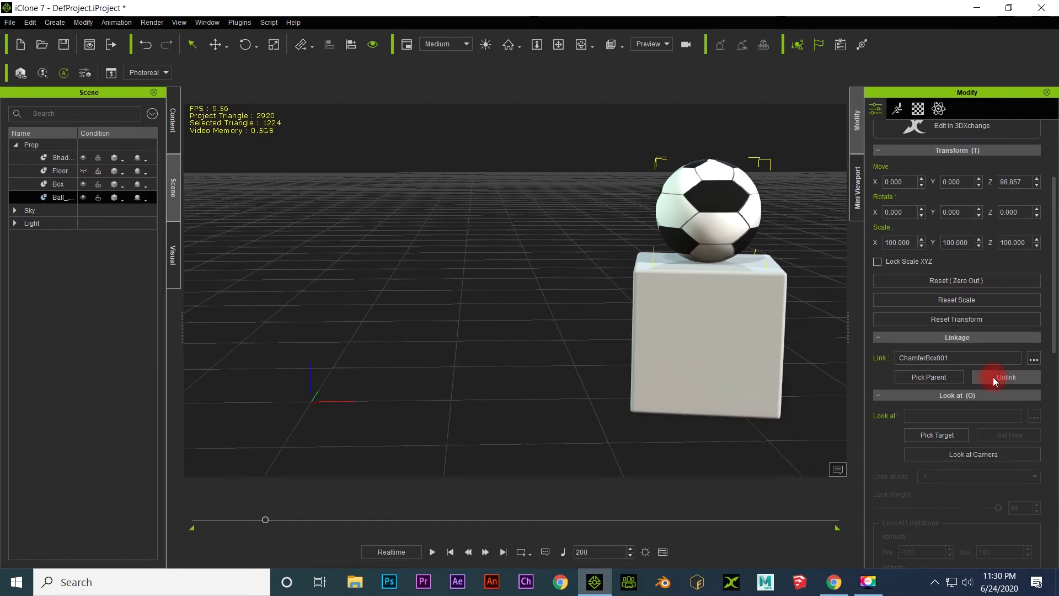
click(994, 378)
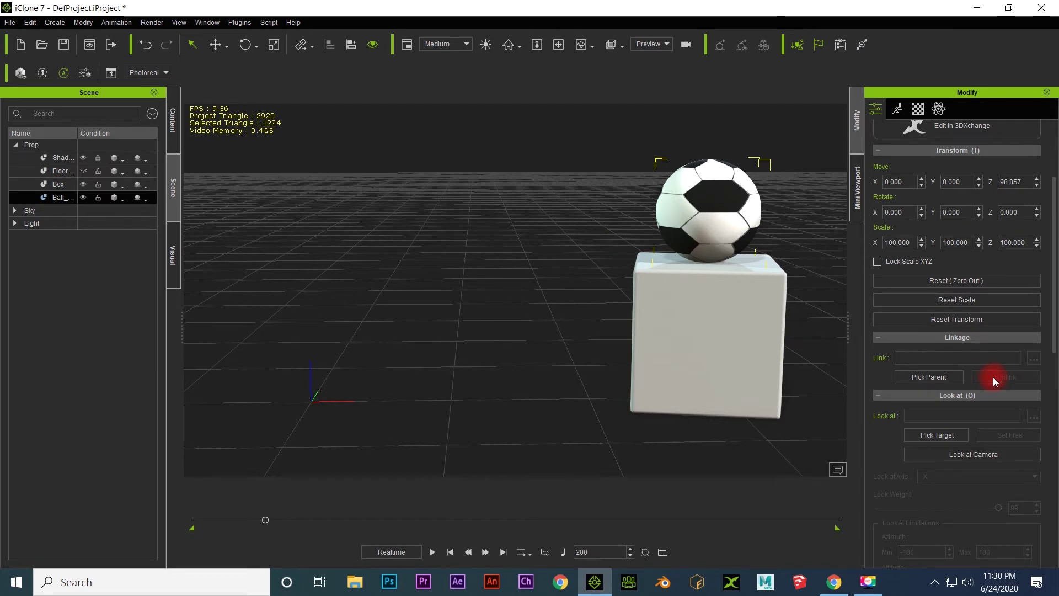
- At frame 400, move the box alone back to about X 5.3, Y -10.5, Z -1.1, and play the animation to check it
click(734, 357)
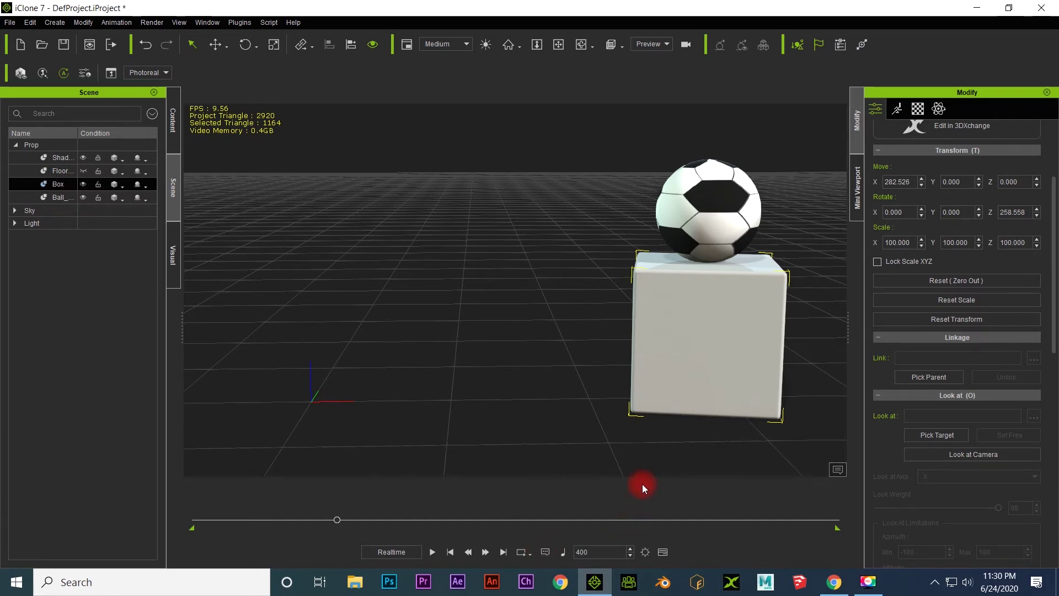
click(217, 44)
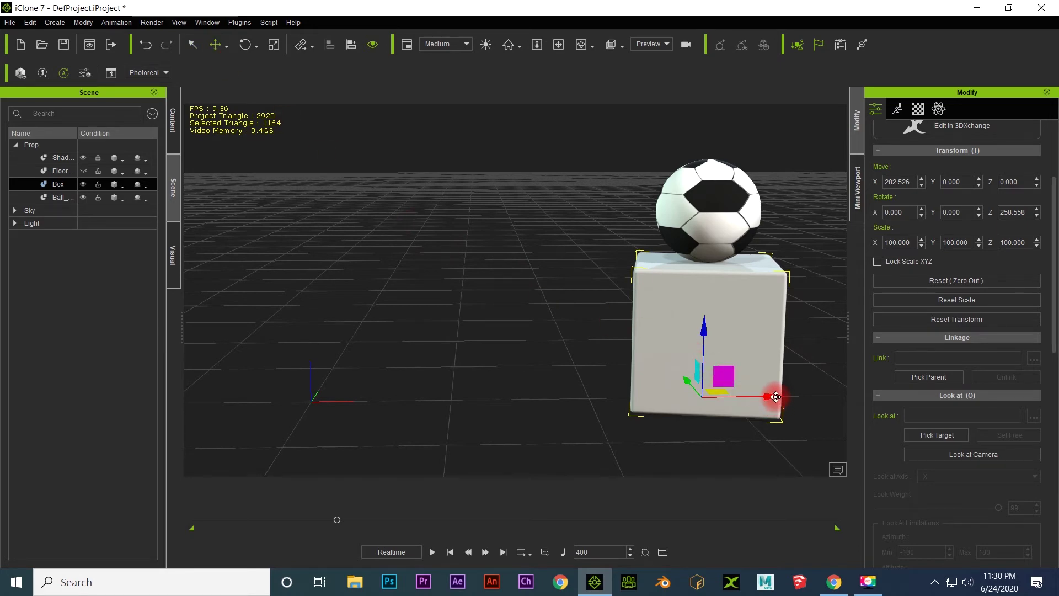
drag(776, 397, 393, 347)
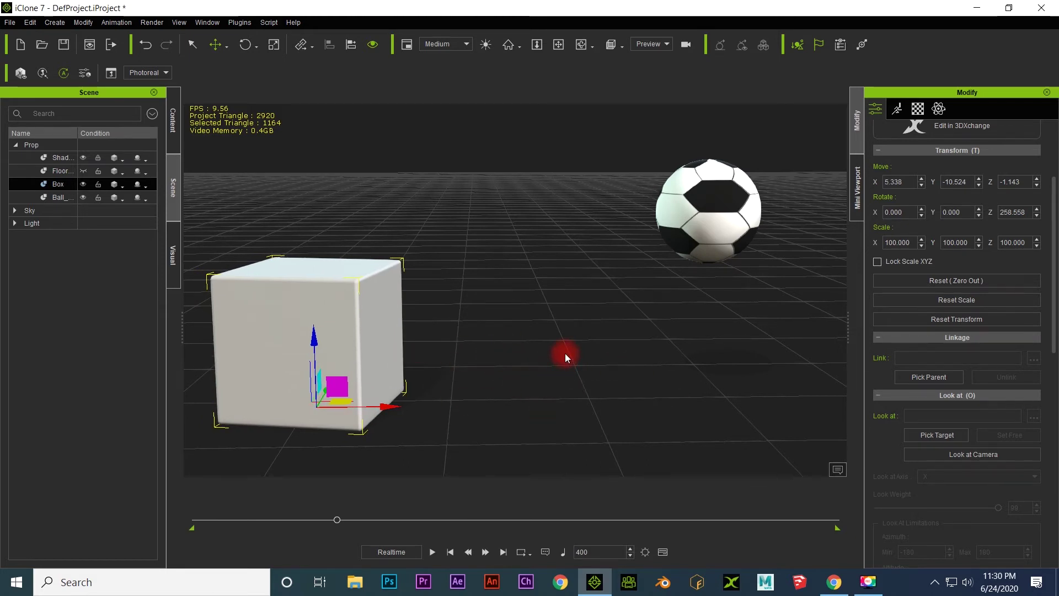
click(432, 552)
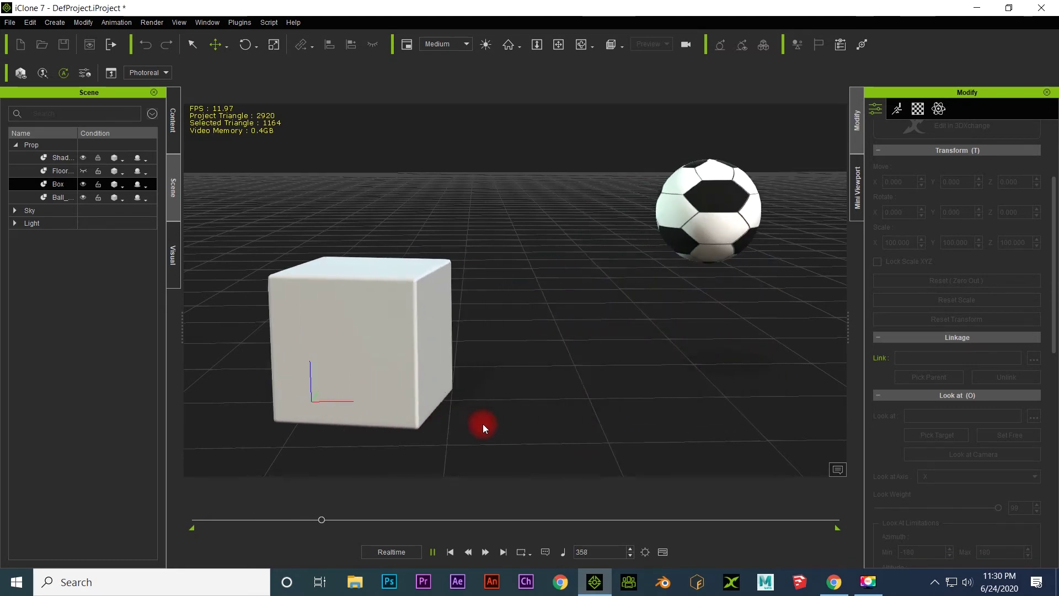
click(433, 552)
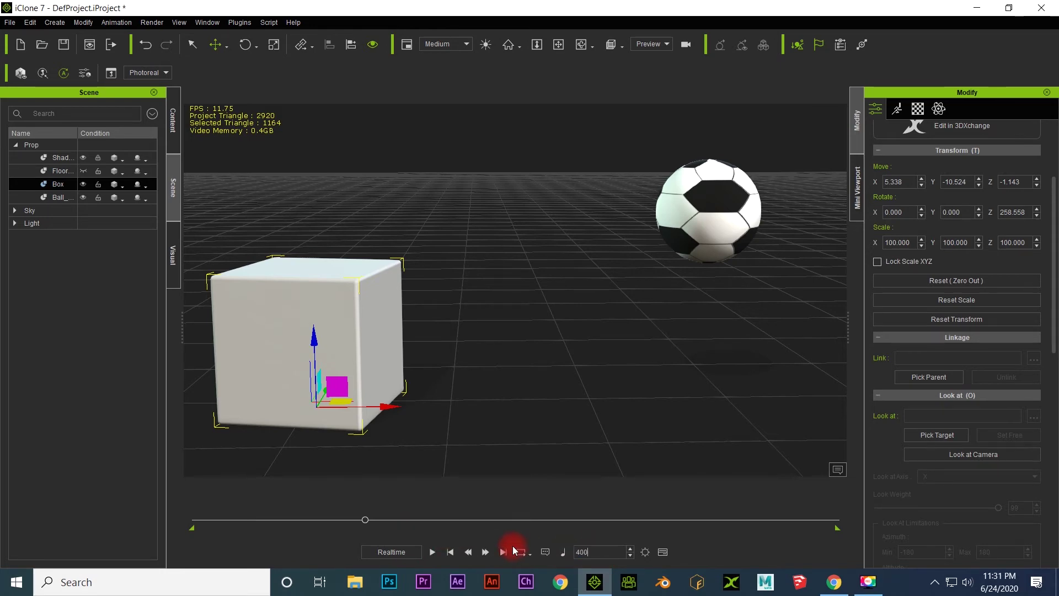
- At frame 600, move the box along the X axis to about 280.3, back underneath the ball
click(628, 584)
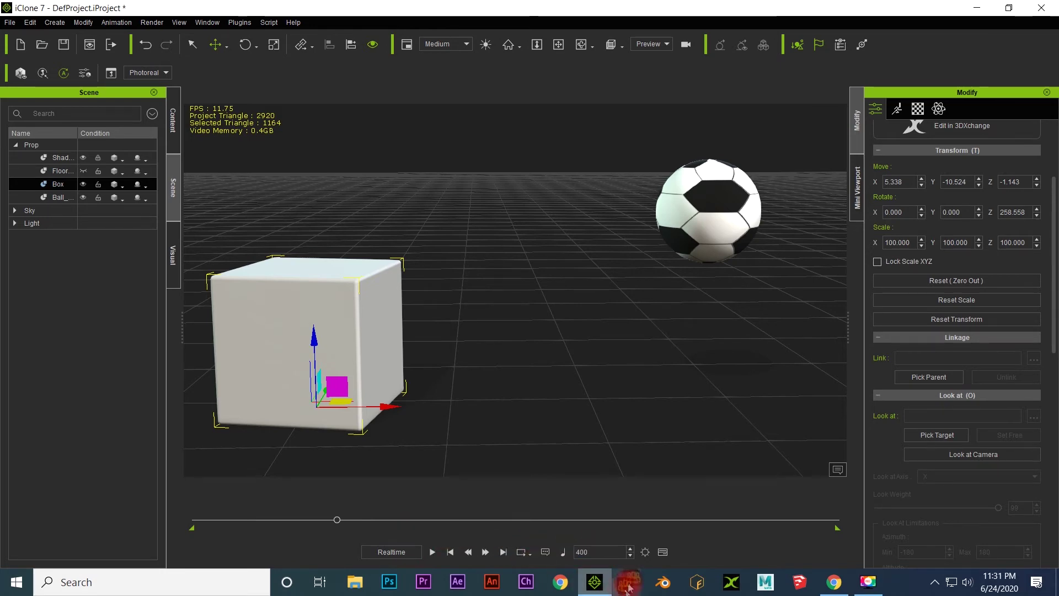
click(504, 552)
text(600)
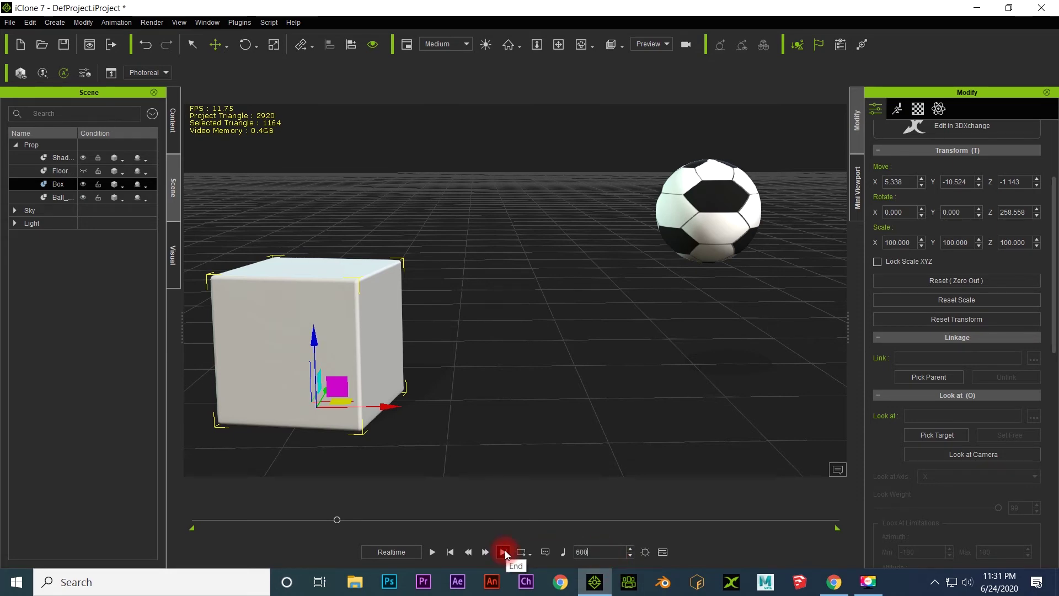
key(Return)
drag(388, 409, 756, 401)
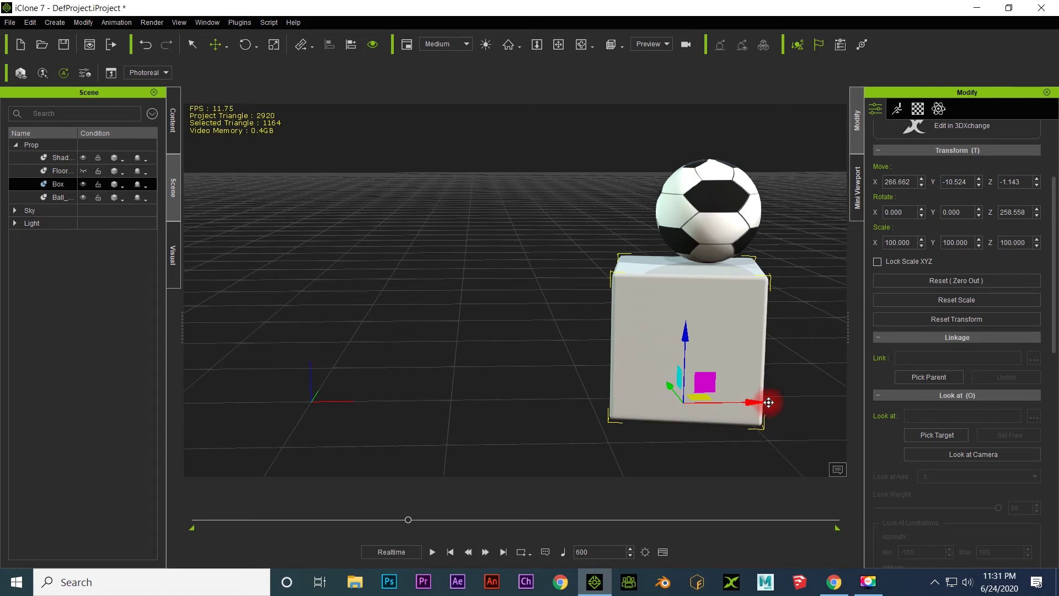
mouse_move(775, 406)
mouse_down()
mouse_move(784, 402)
mouse_move(761, 402)
mouse_move(775, 407)
mouse_up()
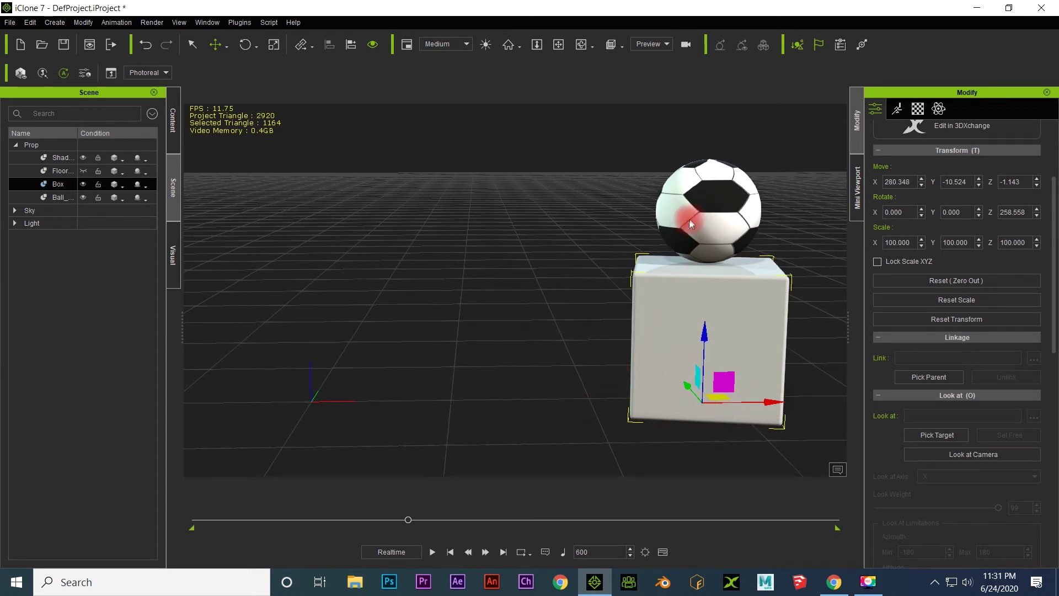
- Link the soccer ball to the box again at frame 600
click(703, 209)
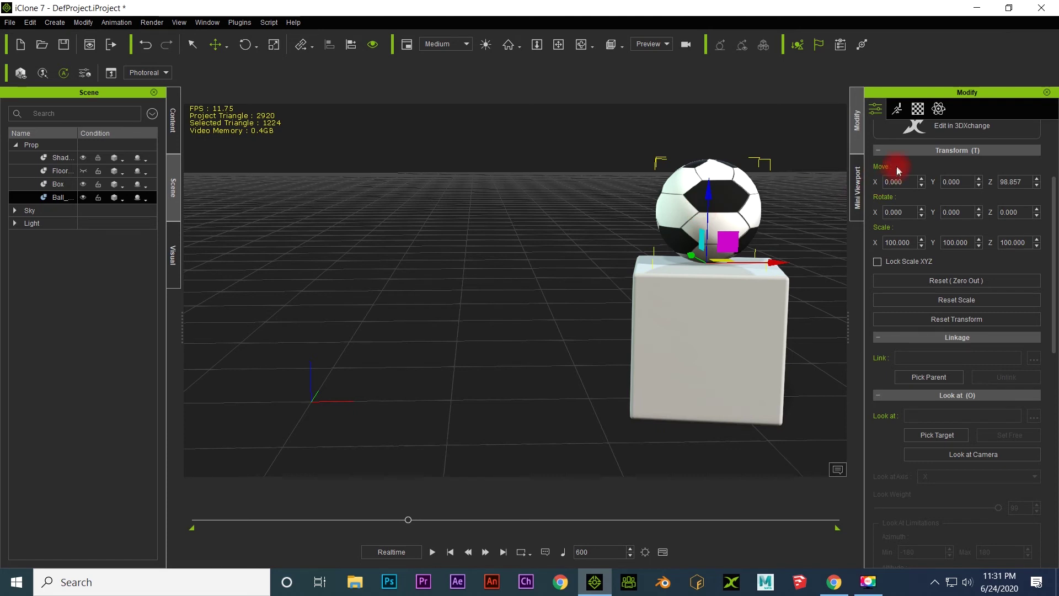
click(928, 379)
click(716, 309)
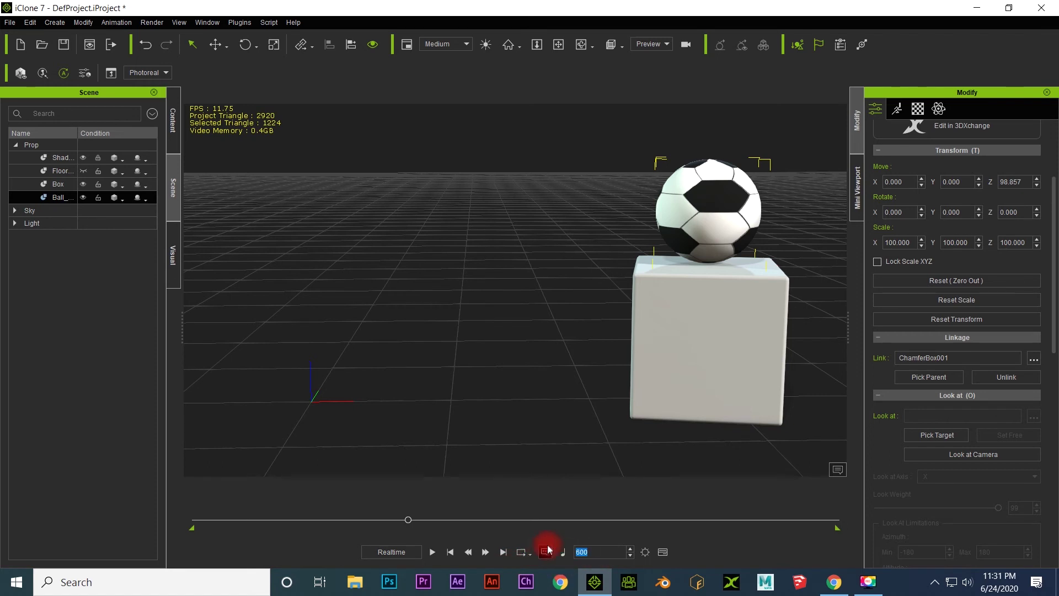
- At frame 800, move the box along the X axis to about 18.4
text(800)
key(Return)
click(689, 356)
click(188, 49)
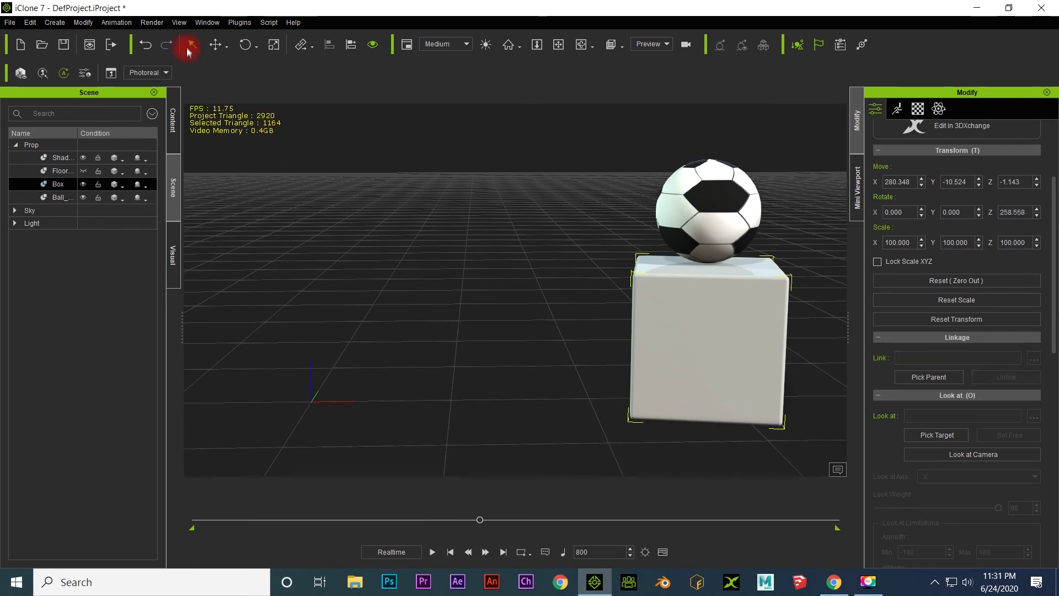
click(215, 47)
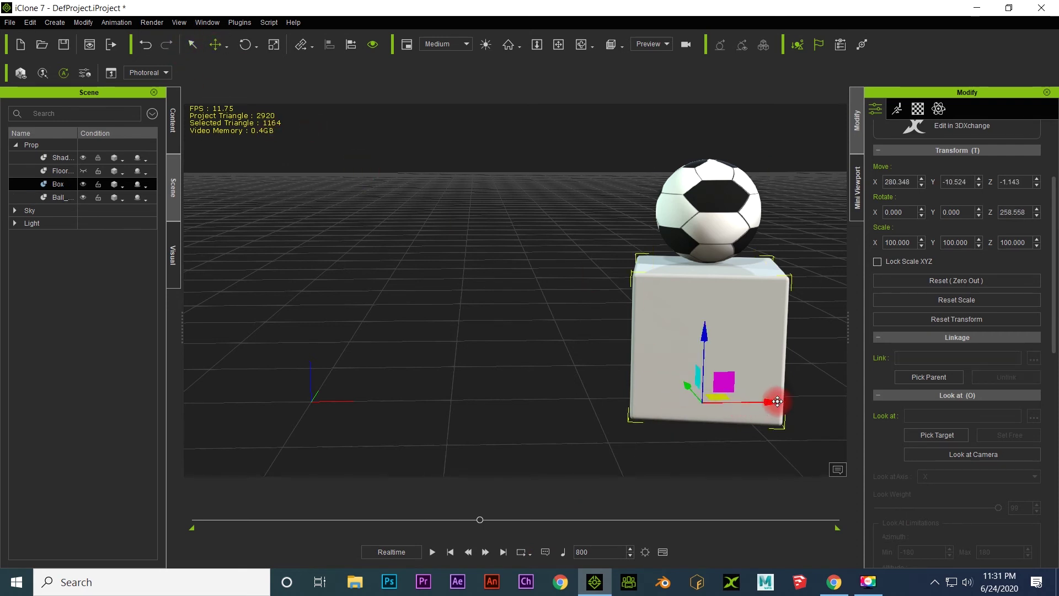
drag(761, 405, 411, 404)
- Play the whole animation from the first frame to check the linking and unlinking, and pause it after frame 800
click(433, 552)
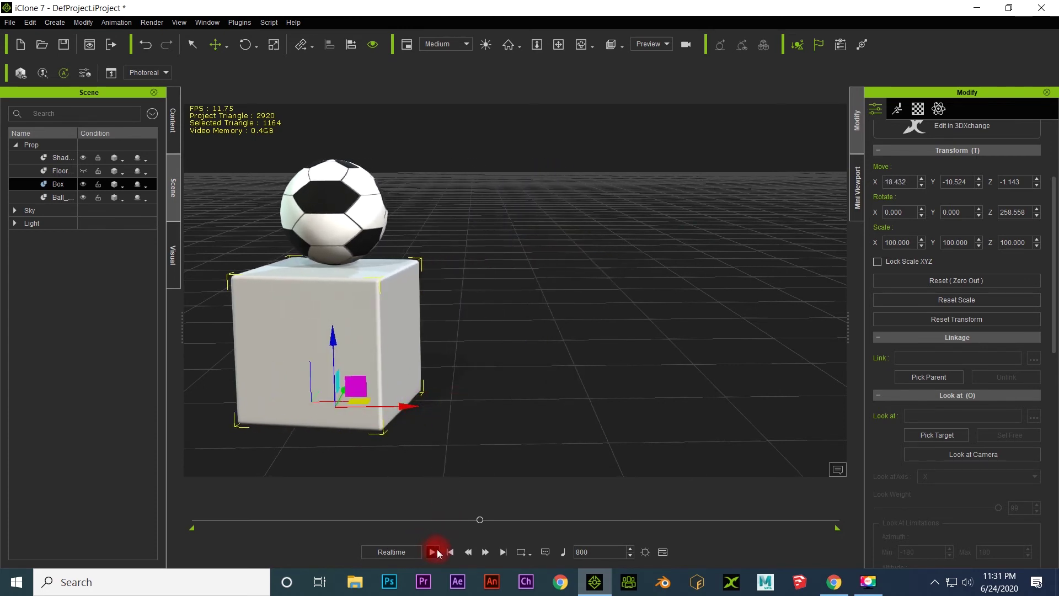
click(451, 552)
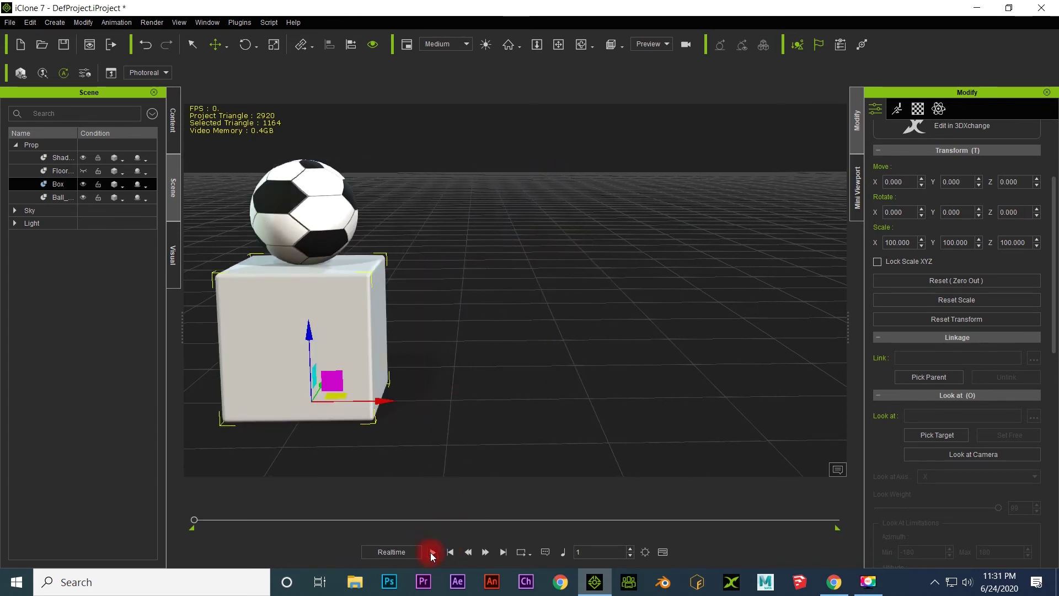
click(432, 551)
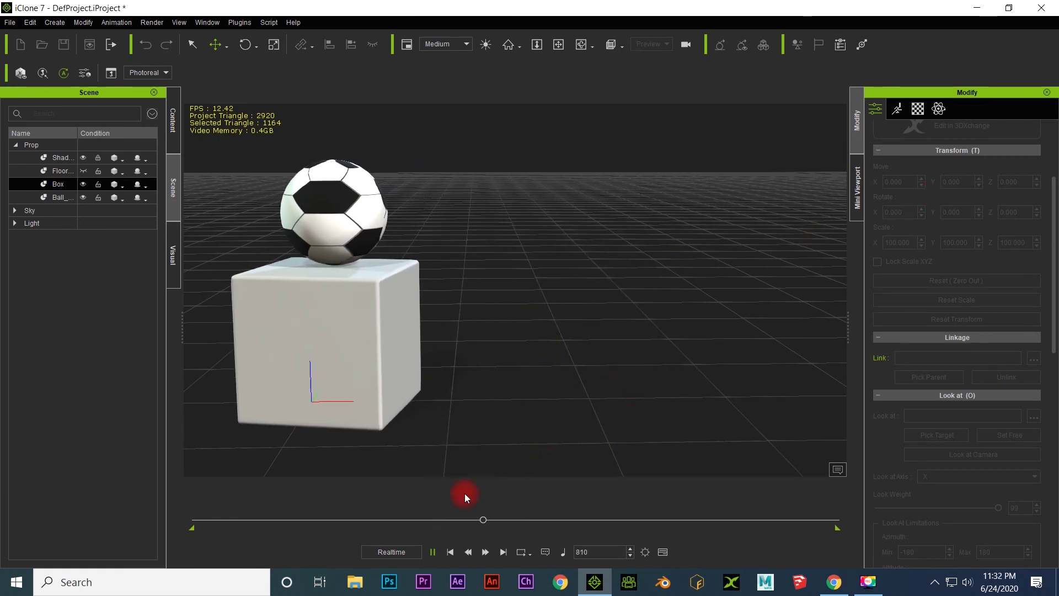
click(433, 553)
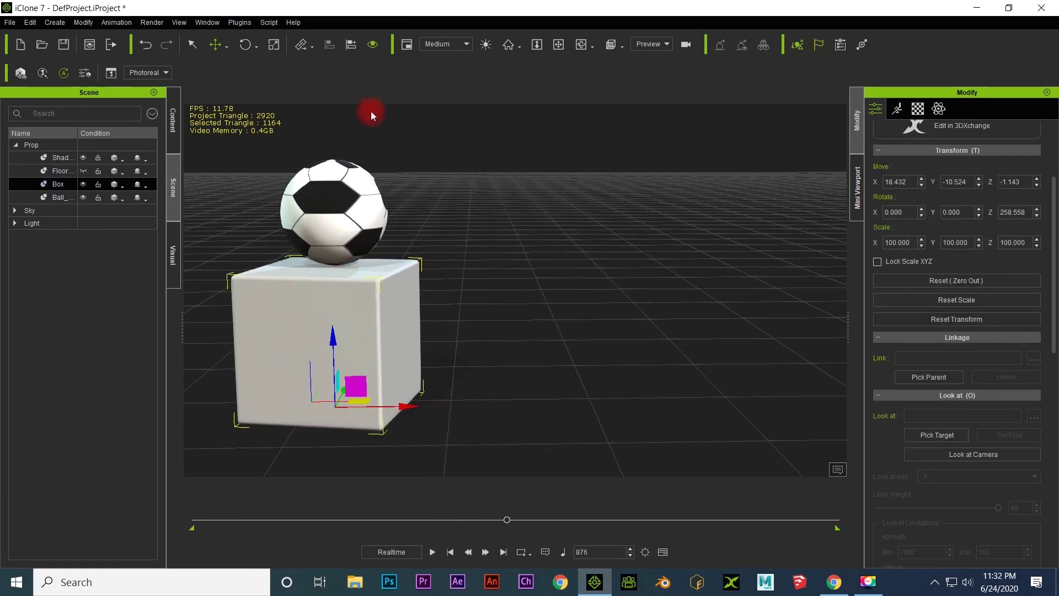
- Rotate the box about its vertical axis to about 645.4 degrees at frame 876
click(244, 45)
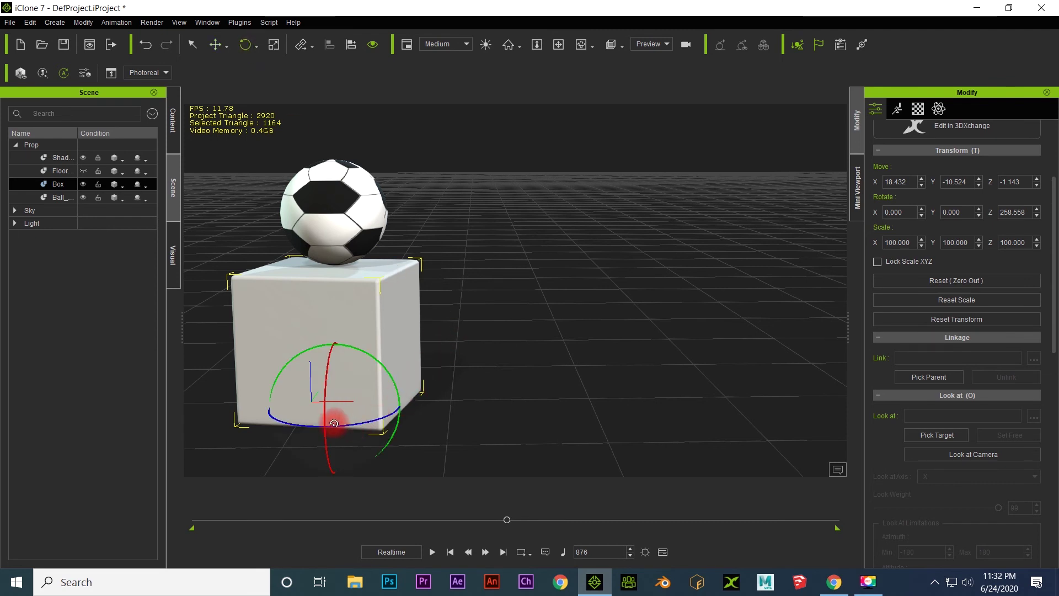
drag(340, 427, 516, 470)
- Play the animation from the first frame to check the box's added rotation with the ball, and return to the start
click(450, 552)
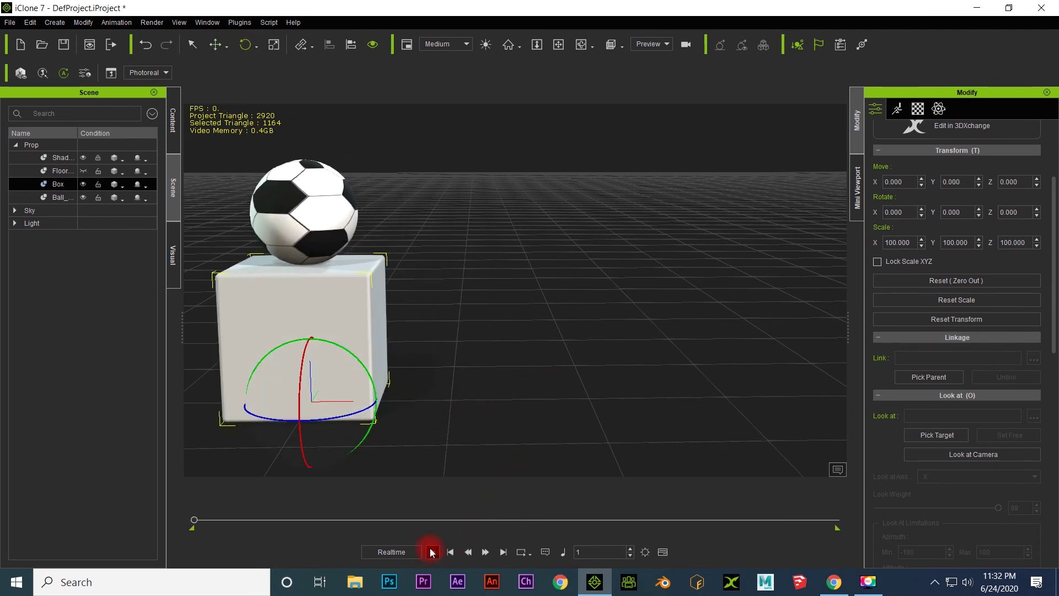
key(space)
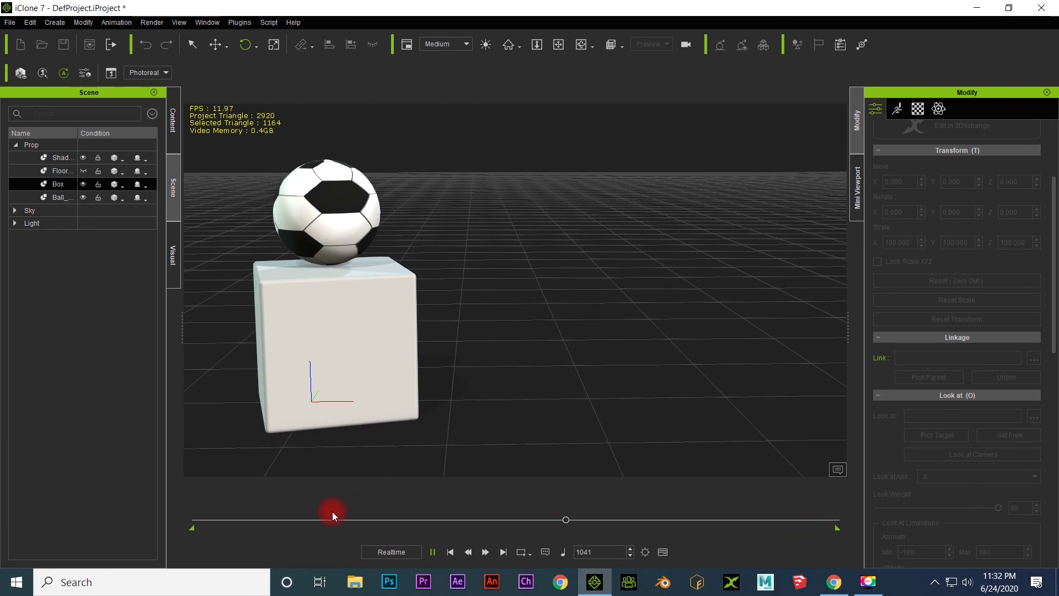
click(434, 551)
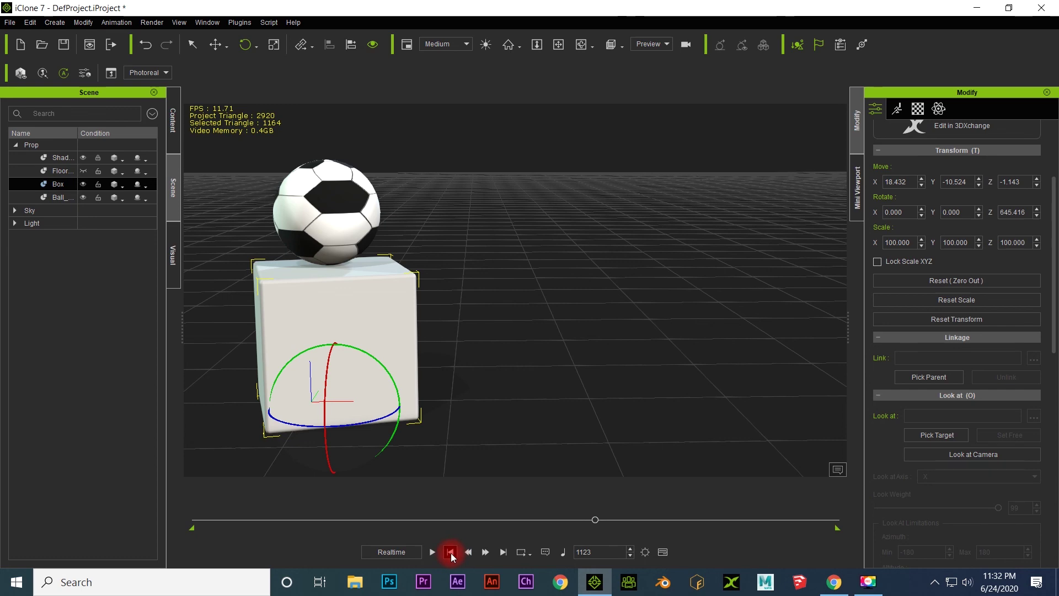
click(451, 552)
- Clear the selection, make the hidden floor prop visible, and play the animation with it
click(619, 407)
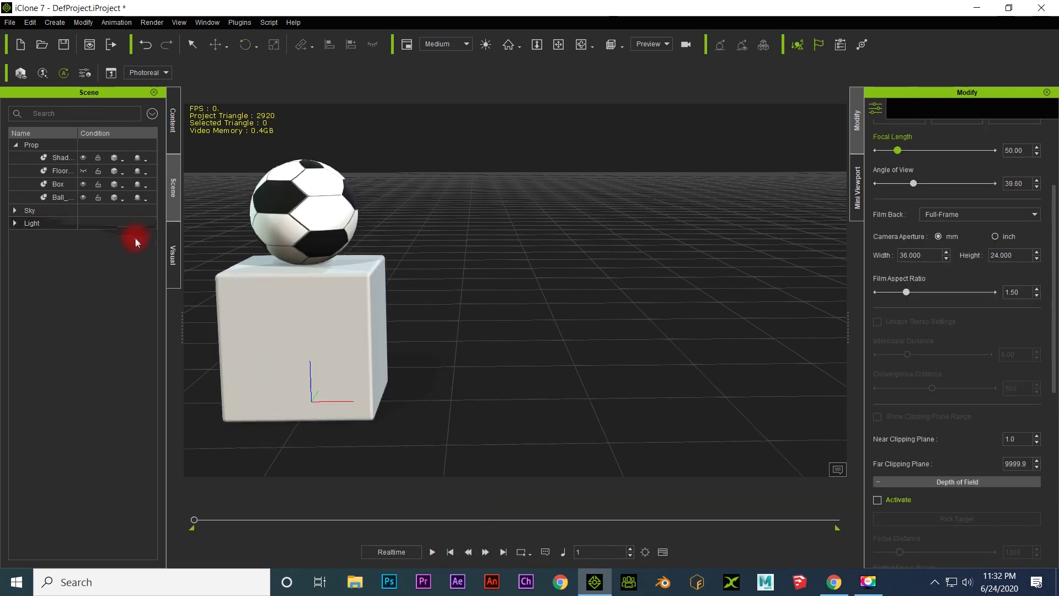
click(84, 171)
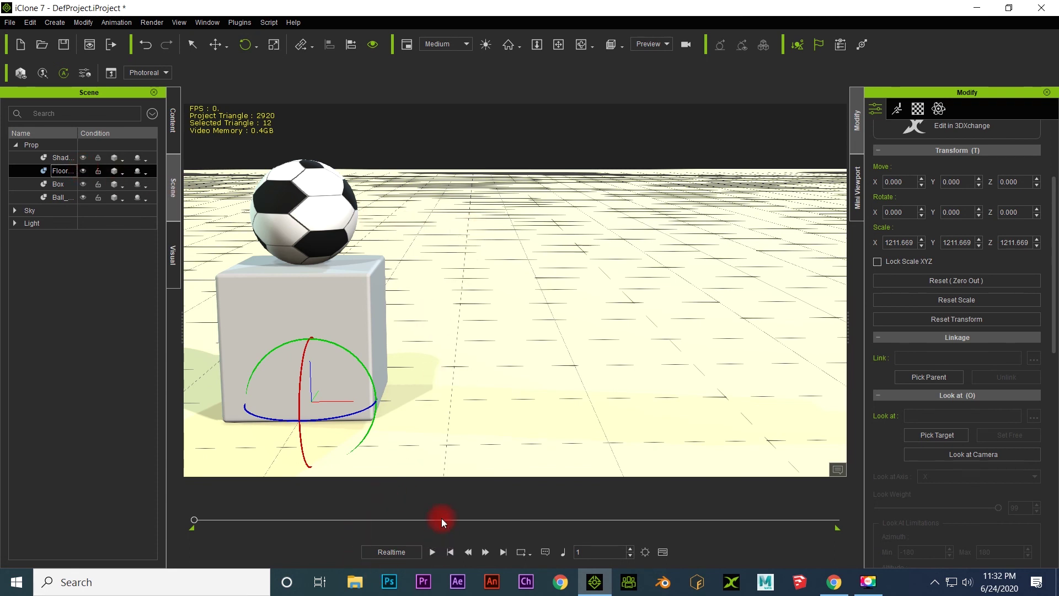
click(433, 553)
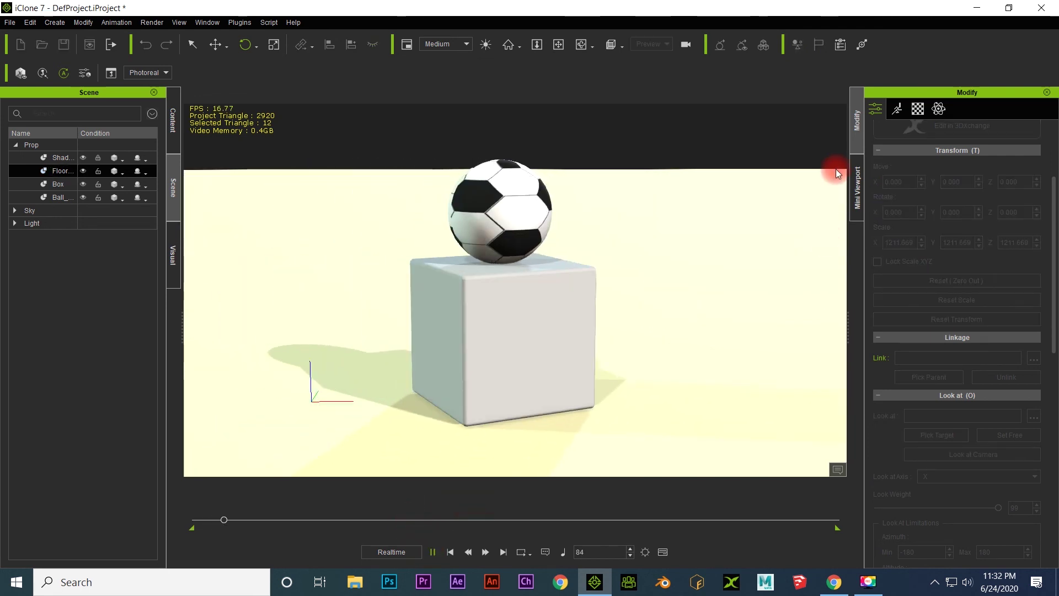